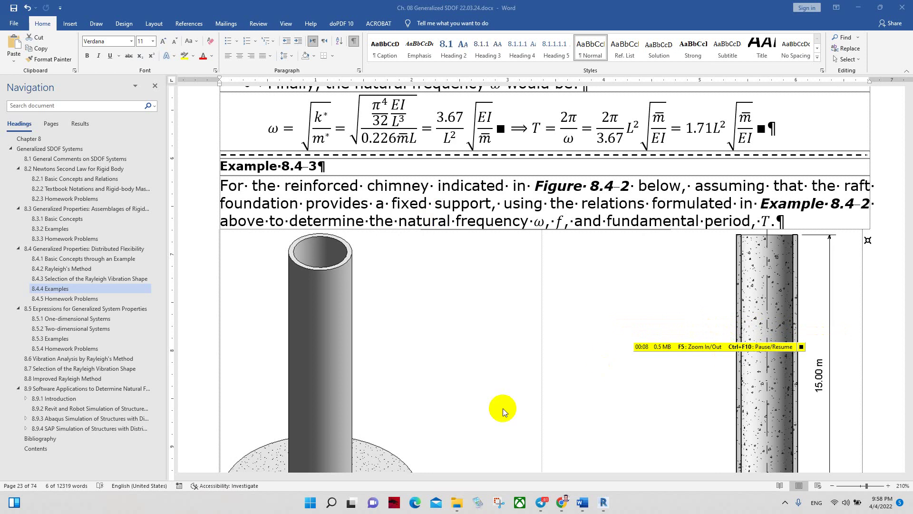
Jump to section 8.9.2 and select Example 8.9-1's number in the notes
click(54, 410)
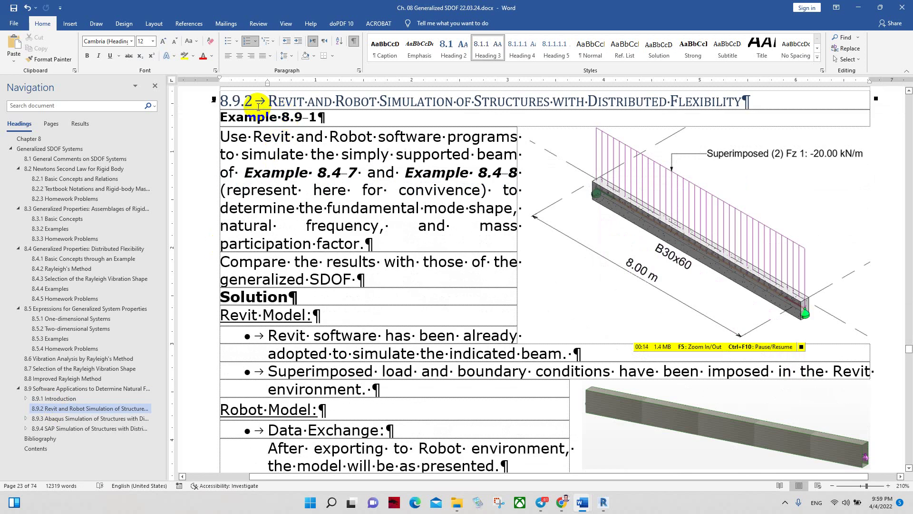
scroll(301, 167, up, 2)
double_click(318, 209)
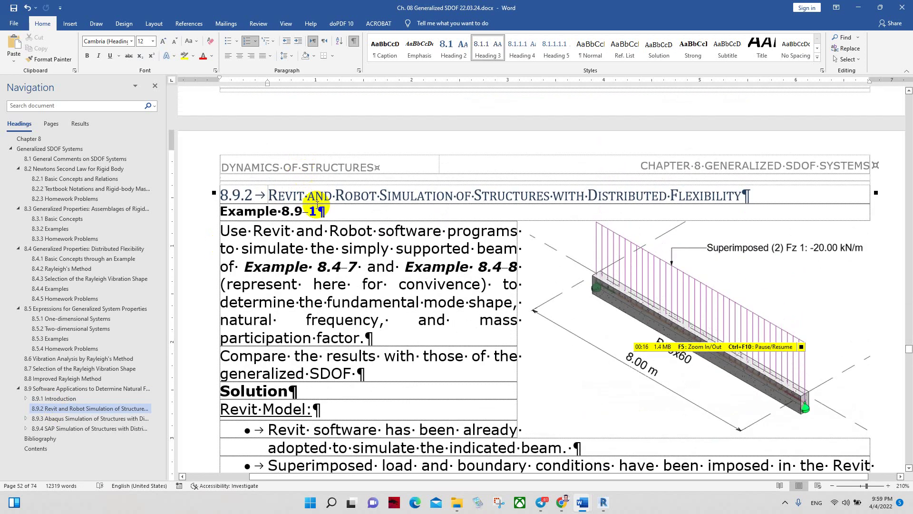
click(314, 202)
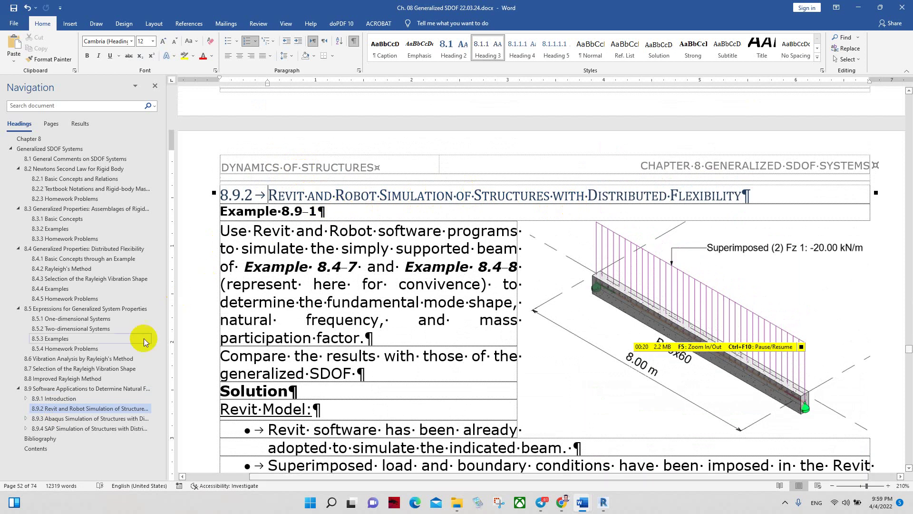
Highlight the 'Software Applications' section heading, then return to section 8.9.2's page header
click(106, 389)
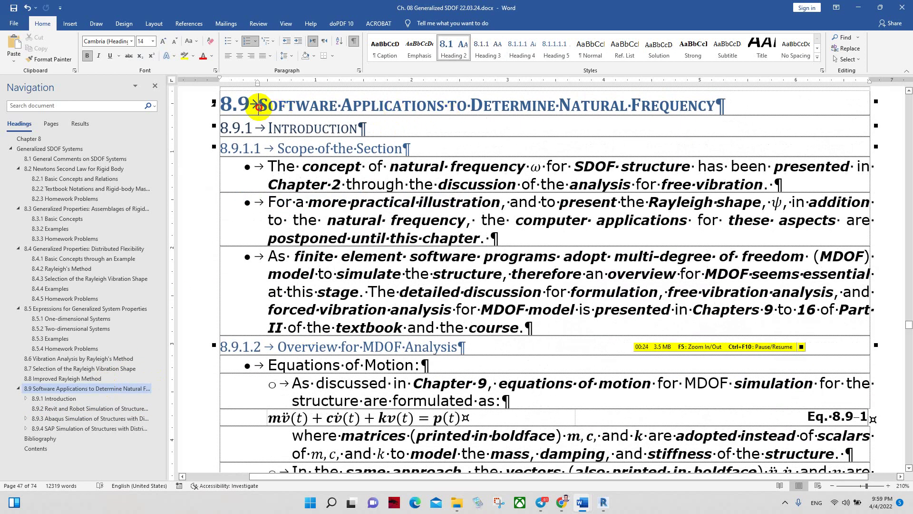
drag(259, 106, 445, 108)
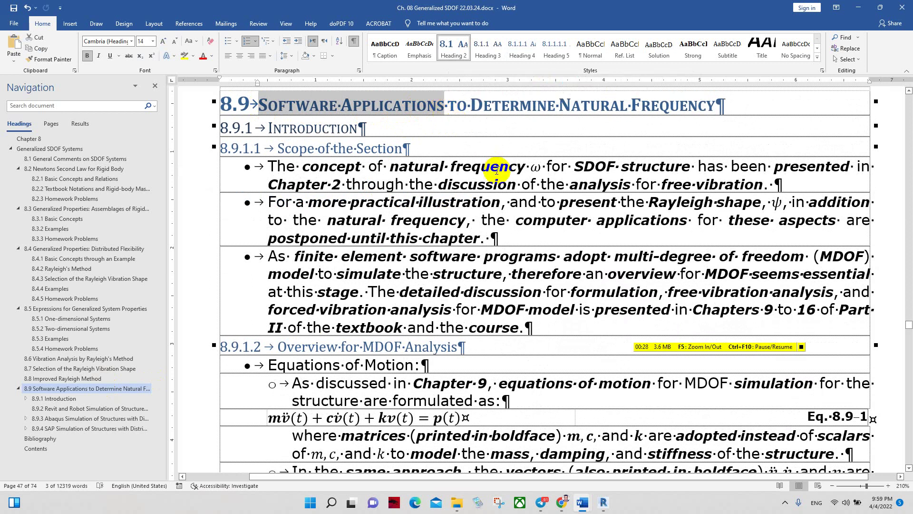
click(469, 108)
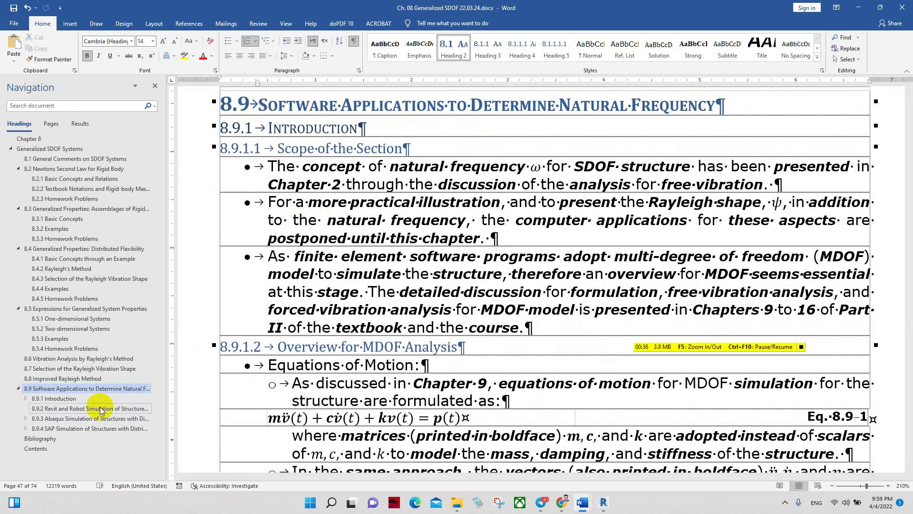
click(60, 408)
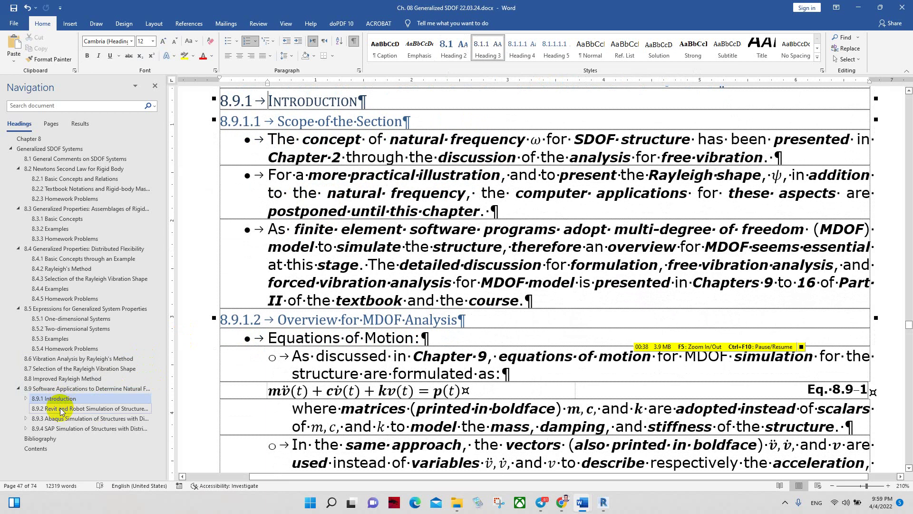
scroll(407, 295, up, 1)
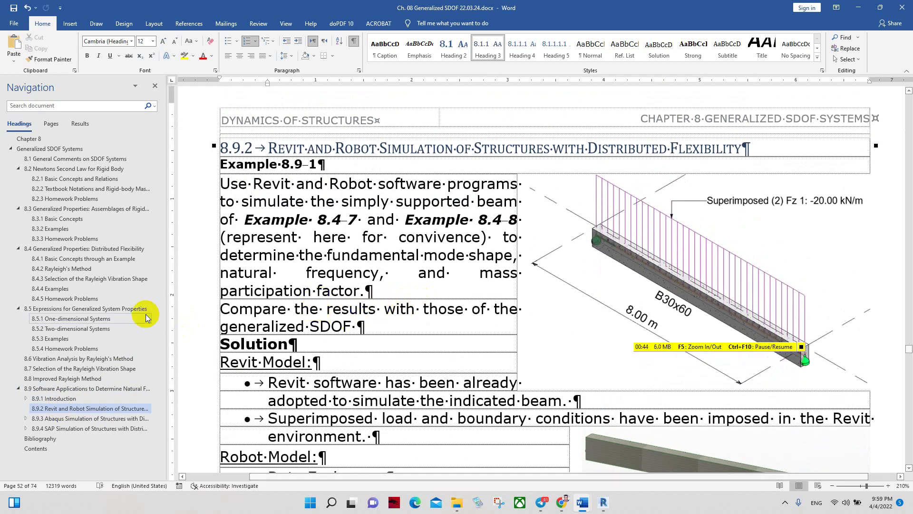
Scroll from 8.4.4 Examples to Example 8.4-3's chimney cross-section with 1.375 m and 1.625 m radii
click(61, 288)
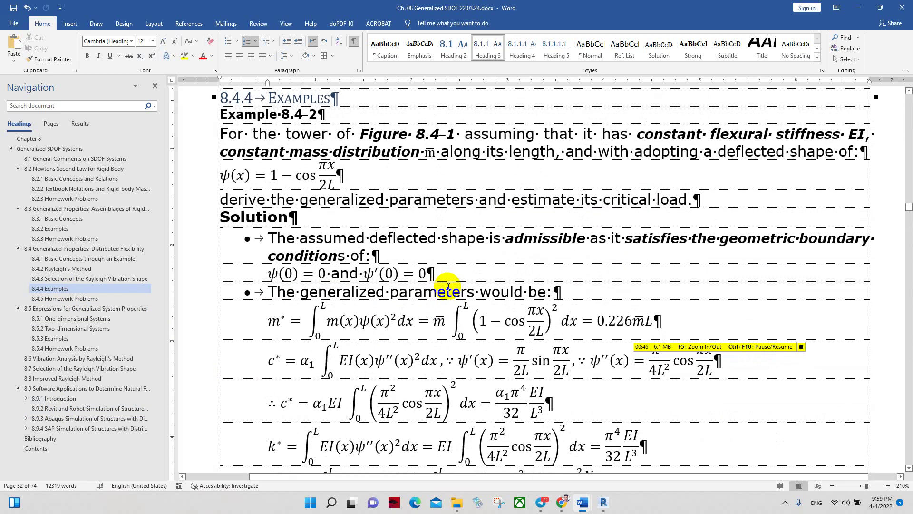
scroll(448, 287, down, 6)
scroll(448, 287, down, 5)
scroll(448, 287, down, 1)
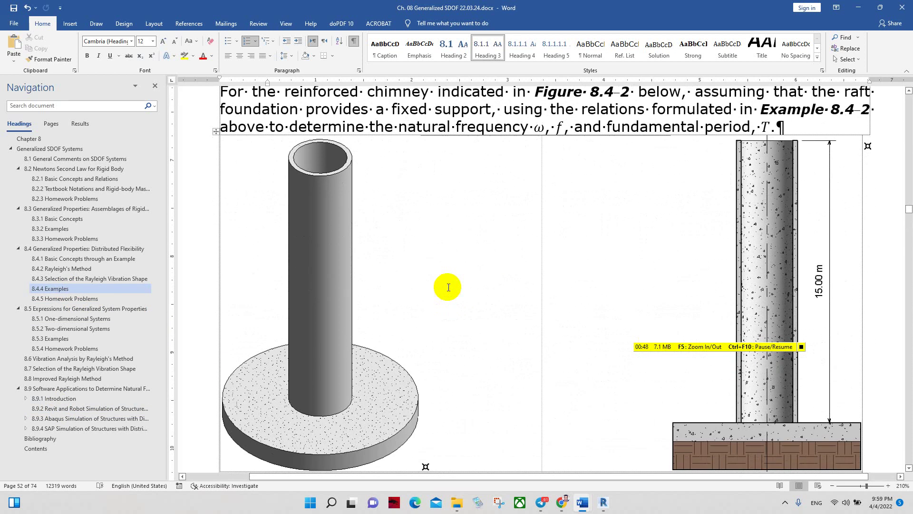
scroll(448, 286, up, 1)
scroll(448, 287, up, 1)
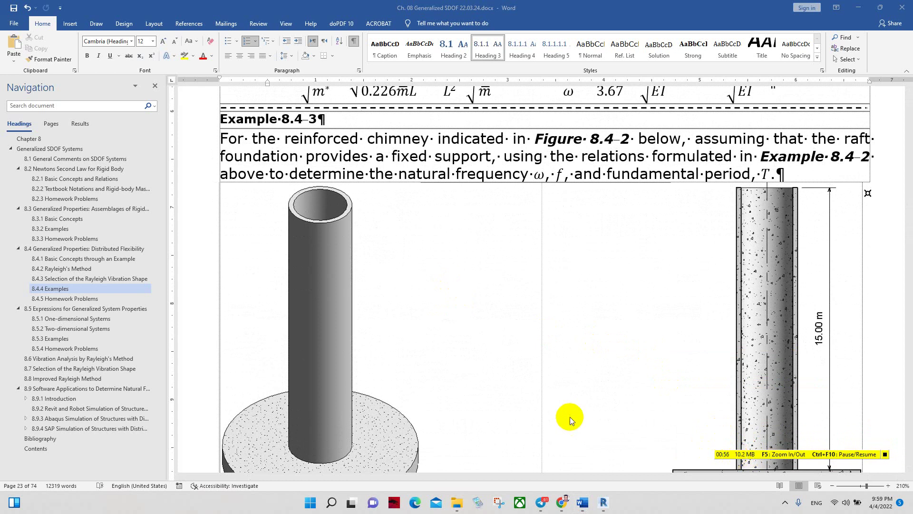
scroll(570, 416, down, 2)
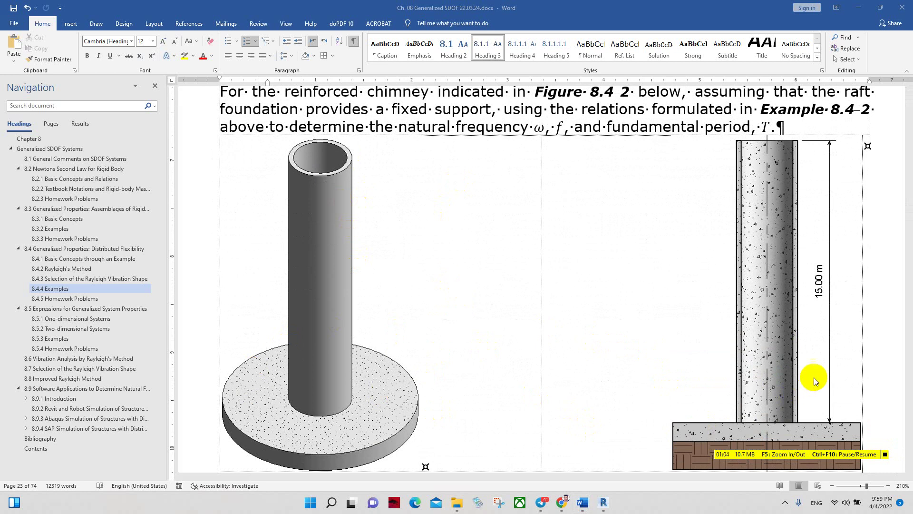
scroll(397, 341, down, 4)
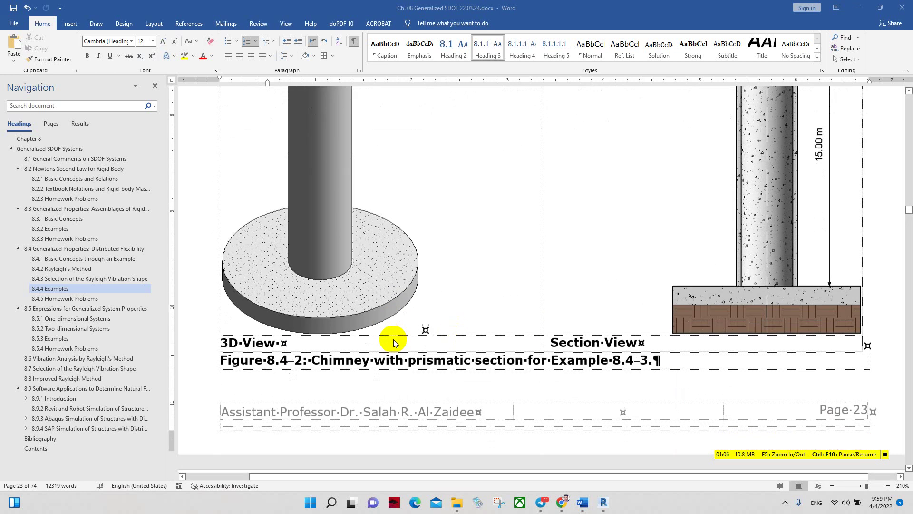
scroll(393, 342, down, 2)
scroll(393, 341, down, 3)
scroll(392, 342, down, 1)
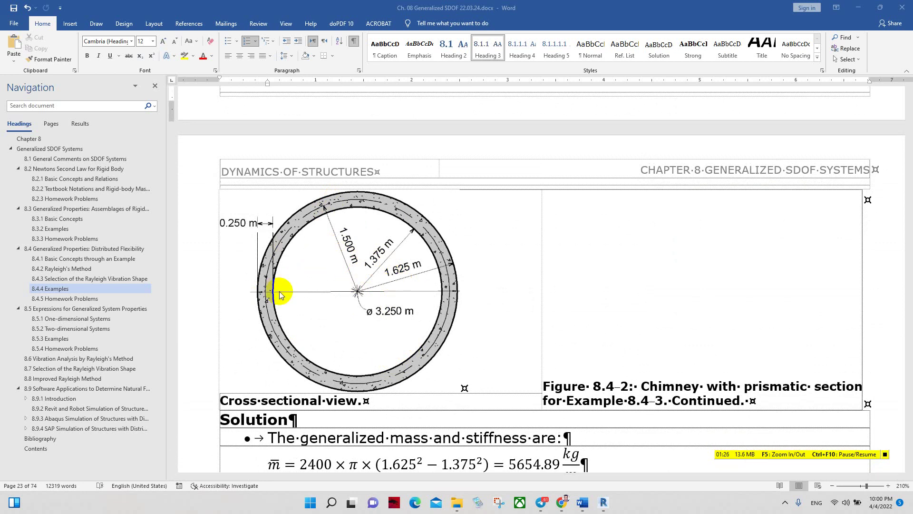
Scroll through Example 8.4-3's solution down to its final results on page 24
scroll(279, 291, down, 2)
scroll(279, 291, down, 3)
scroll(279, 291, down, 2)
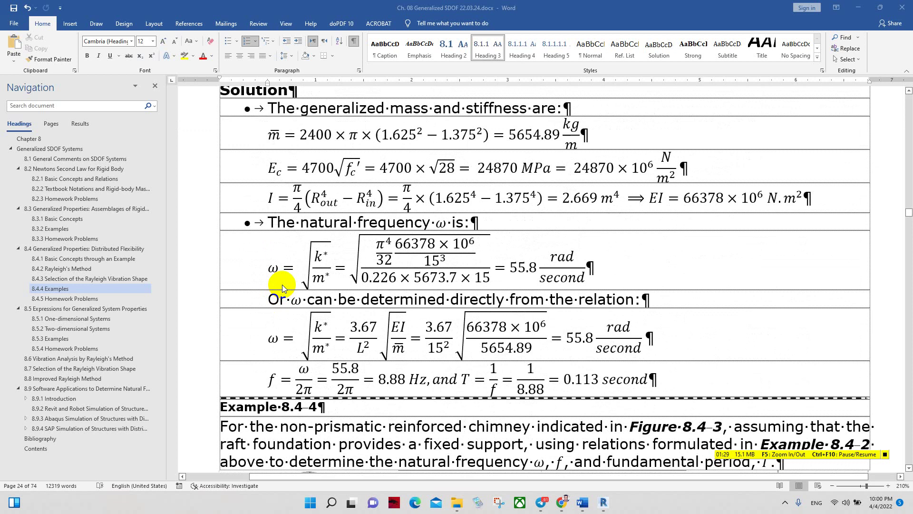
scroll(281, 284, up, 3)
scroll(282, 285, up, 8)
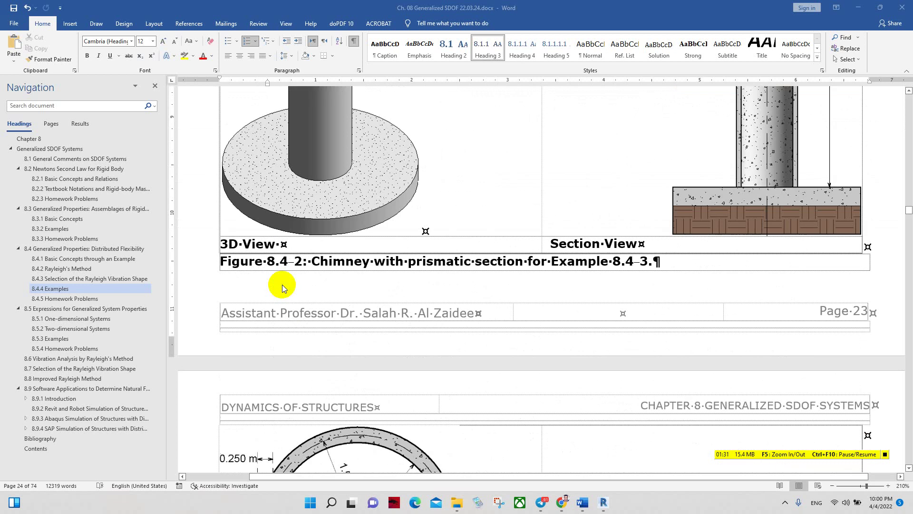
scroll(282, 285, up, 10)
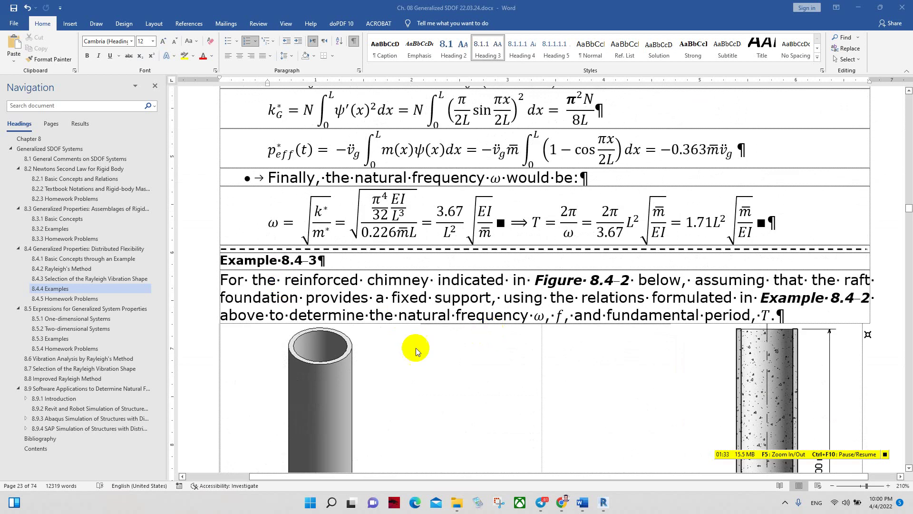
scroll(398, 351, down, 2)
scroll(399, 351, down, 3)
scroll(399, 351, down, 3)
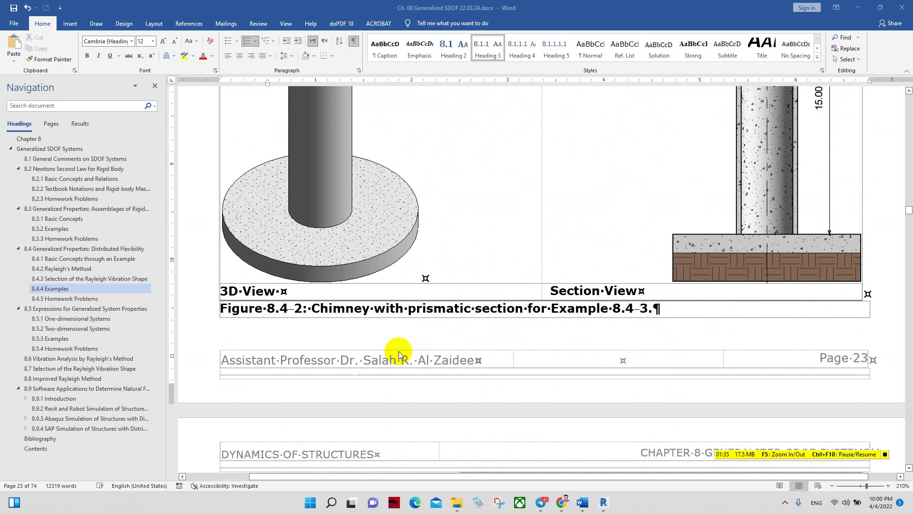
scroll(399, 351, down, 2)
scroll(399, 351, down, 2)
scroll(398, 351, down, 3)
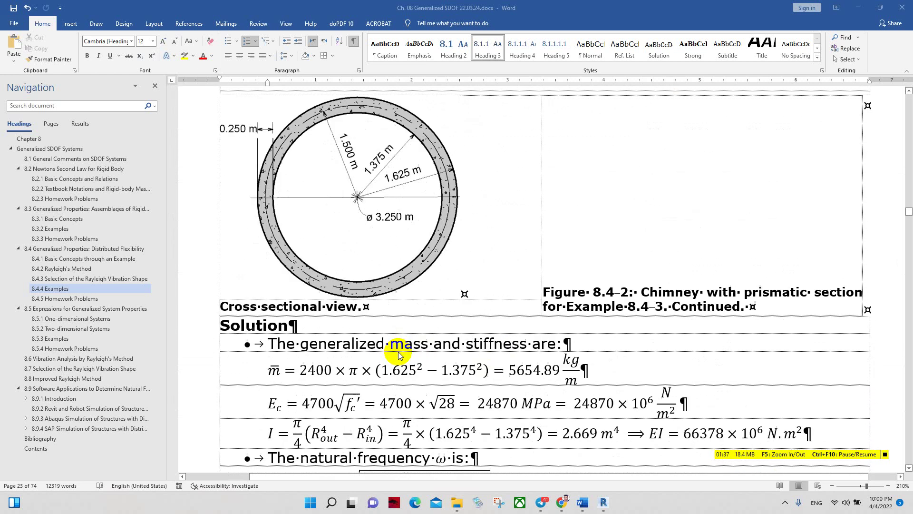
scroll(398, 354, down, 1)
scroll(399, 355, down, 2)
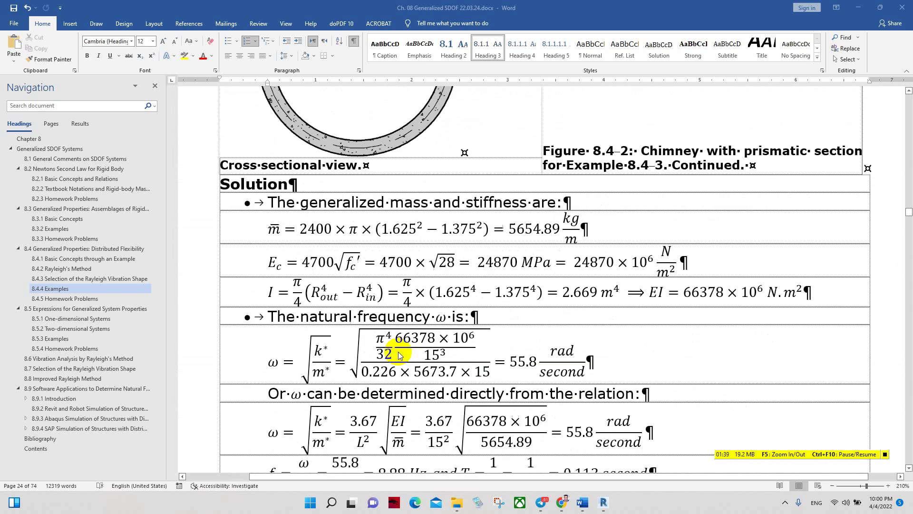
scroll(399, 356, down, 1)
scroll(397, 361, down, 1)
Select the 8.88 Hz natural frequency value in the solution's equation
click(388, 385)
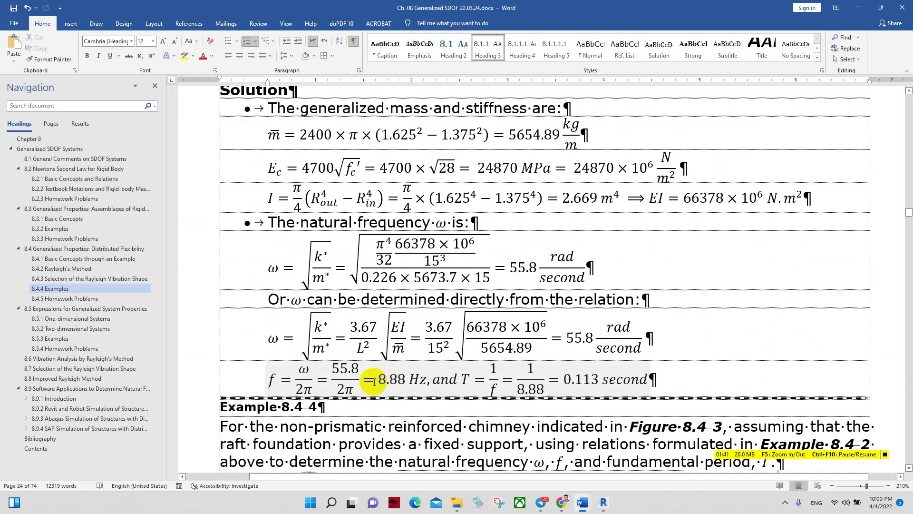
double_click(395, 379)
double_click(392, 385)
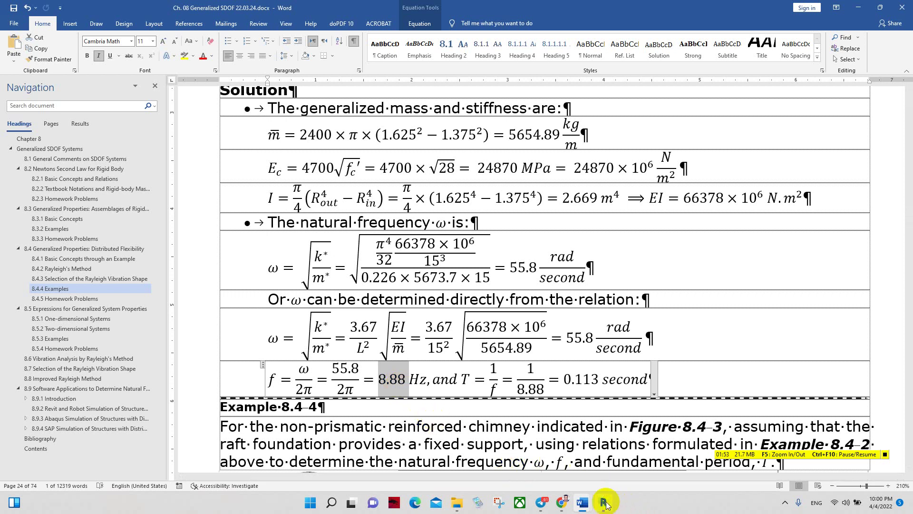
mouse_move(603, 502)
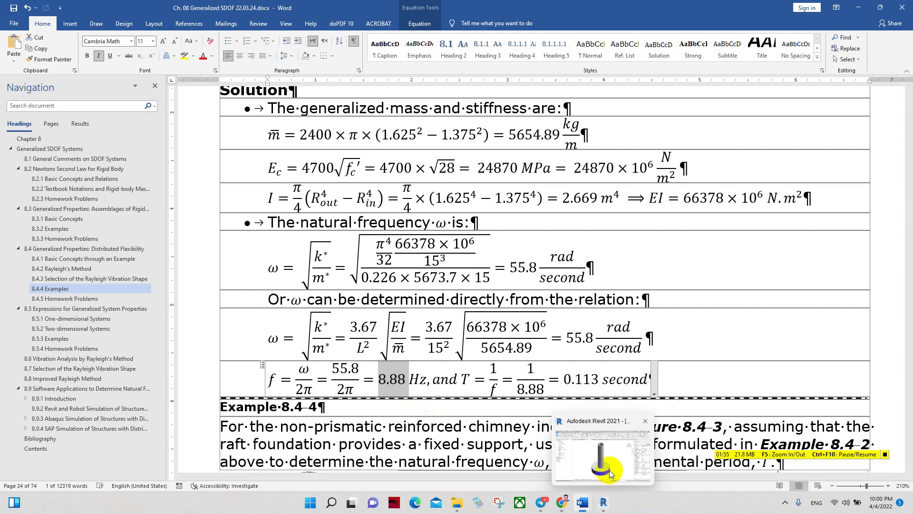
Switch to the Revit chimney model and open its Base Level structural plan
click(609, 470)
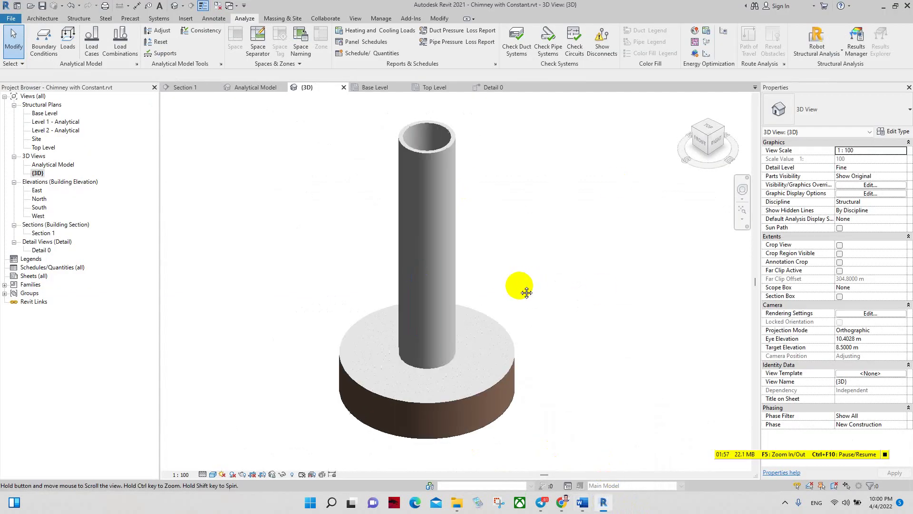
middle_drag(525, 292, 510, 296)
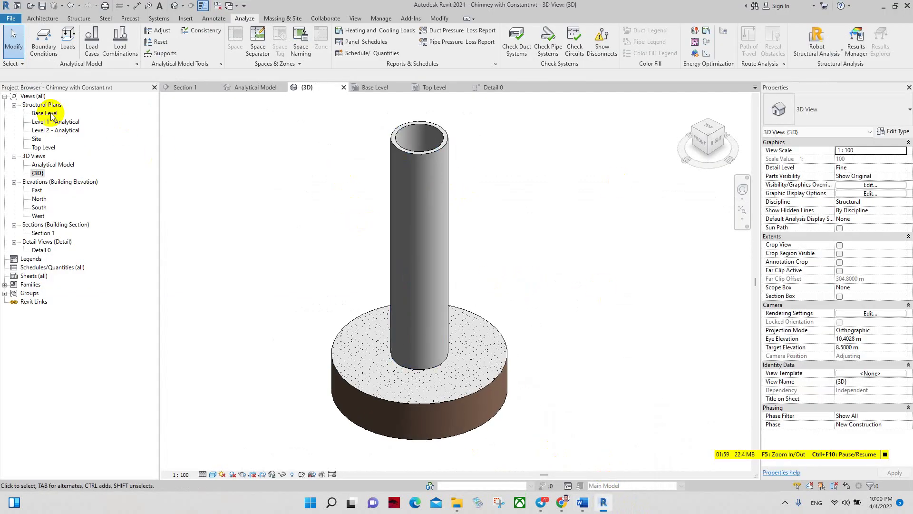
double_click(46, 112)
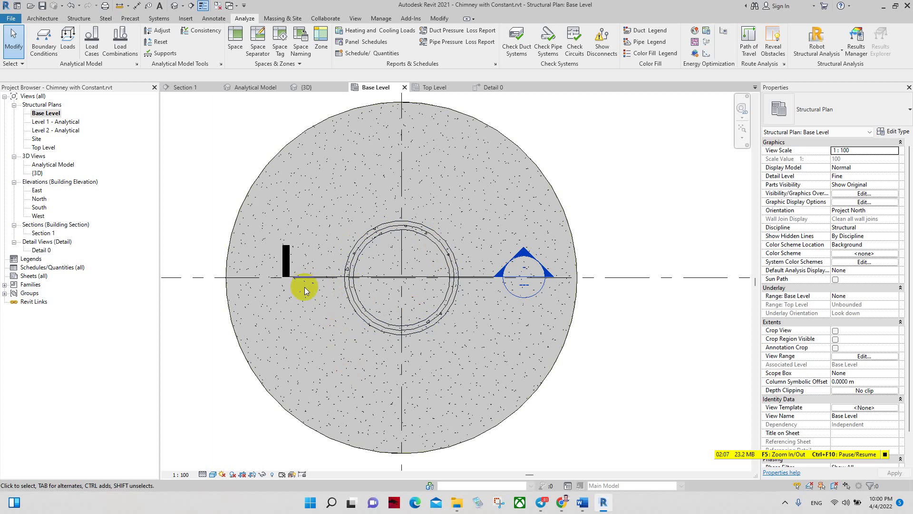
Start a structural wall and a foundation slab sketch, then cancel both without changes
click(78, 18)
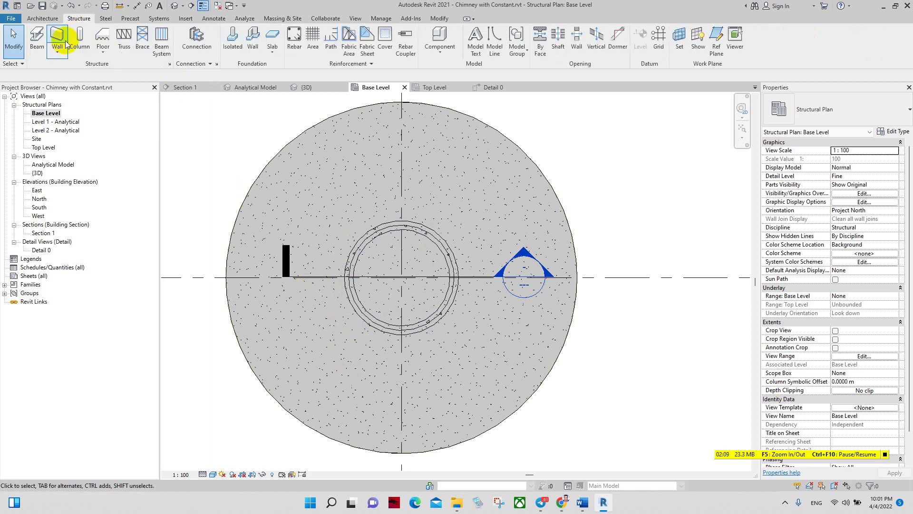
click(62, 31)
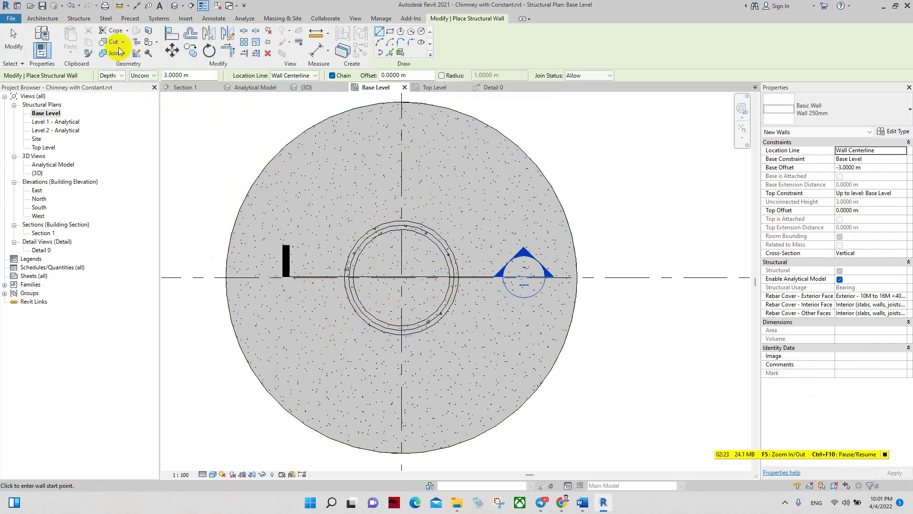
click(79, 19)
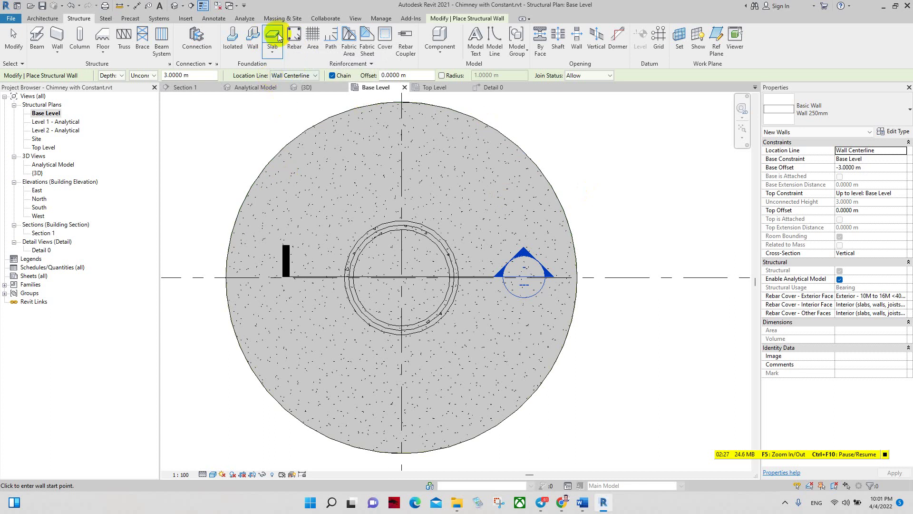
click(272, 34)
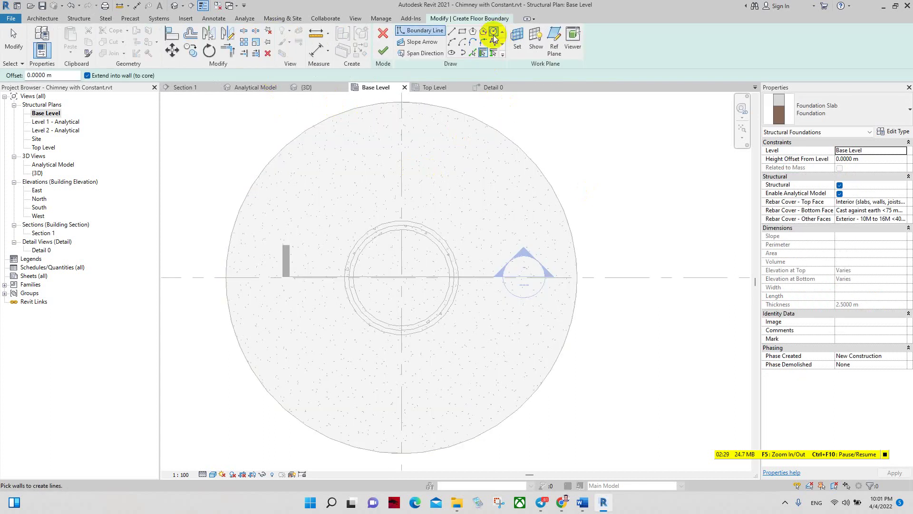
click(383, 33)
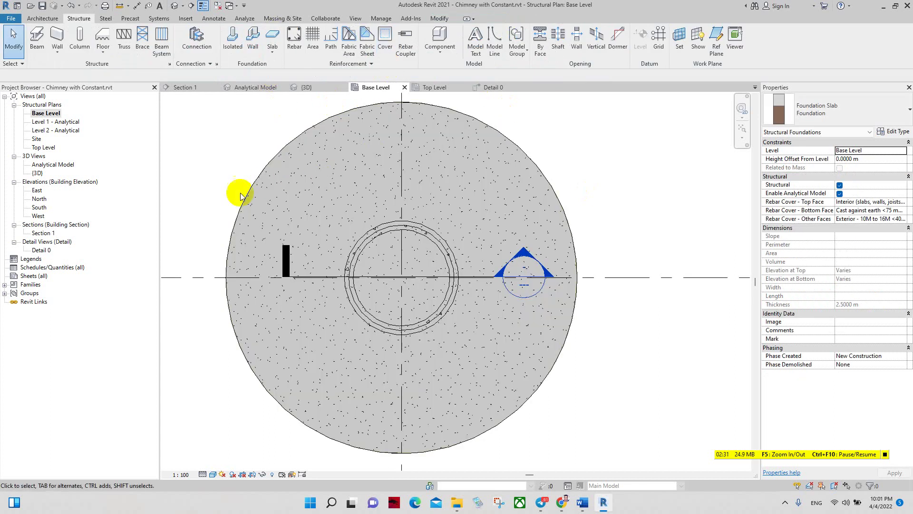
click(222, 182)
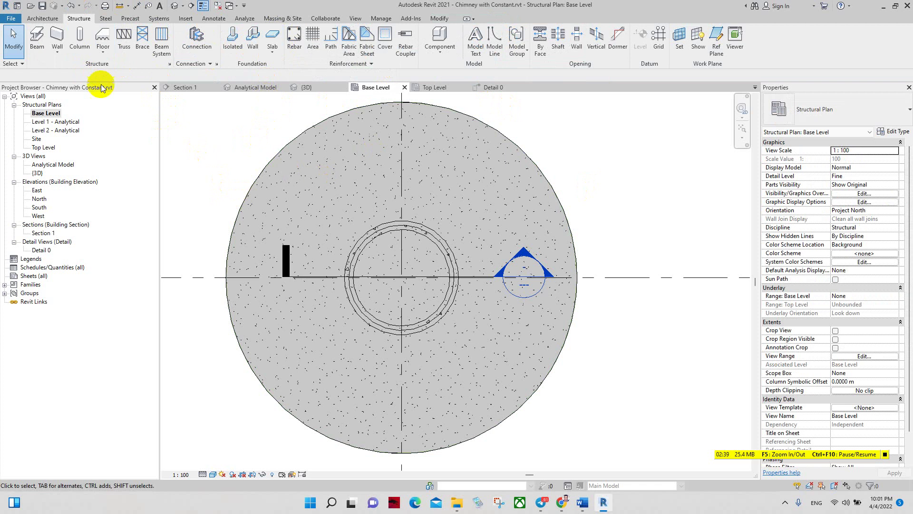
Open the Analytical Model 3D view and pan so the chimney sits higher
click(53, 165)
double_click(52, 165)
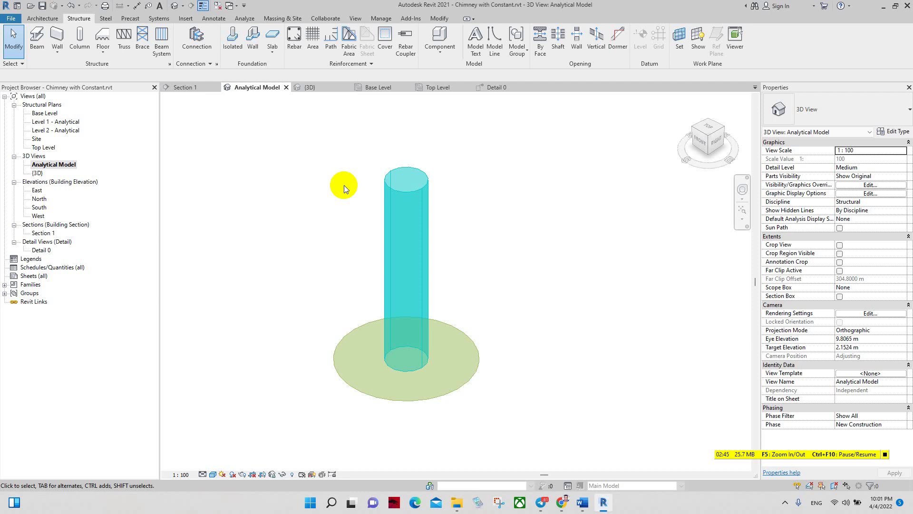
mouse_move(361, 193)
middle_down()
mouse_move(481, 223)
mouse_move(470, 215)
middle_up()
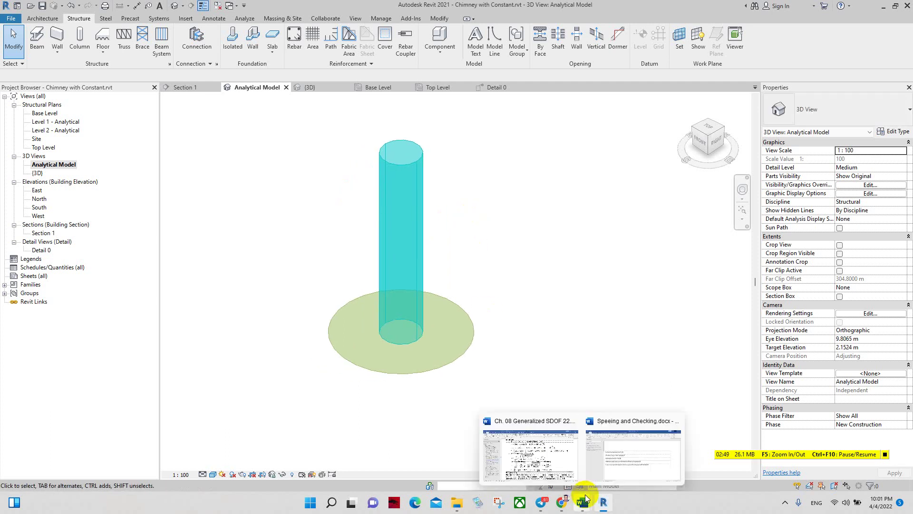
Highlight Example 8.4-3's raft-foundation fixed-support sentence in Word, then return to Revit
click(552, 449)
scroll(413, 291, up, 3)
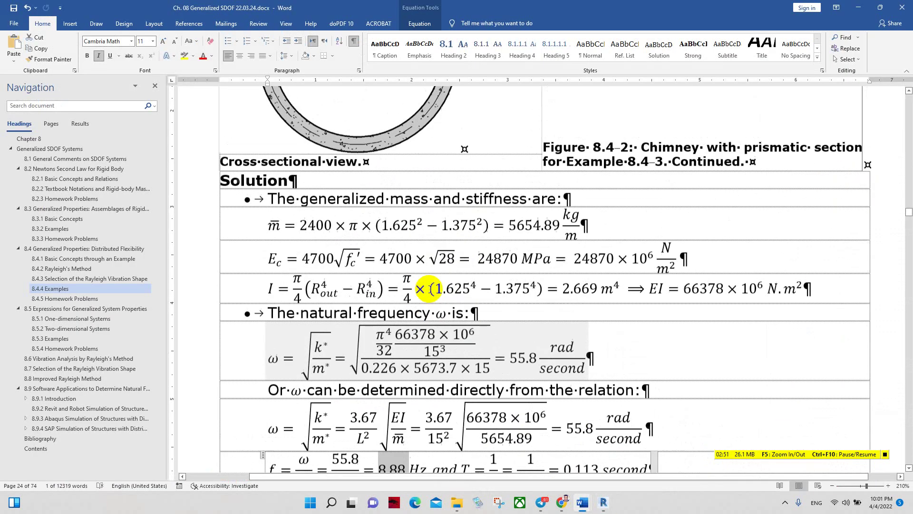
scroll(412, 291, up, 5)
scroll(413, 291, up, 5)
scroll(413, 291, up, 5)
scroll(413, 291, up, 3)
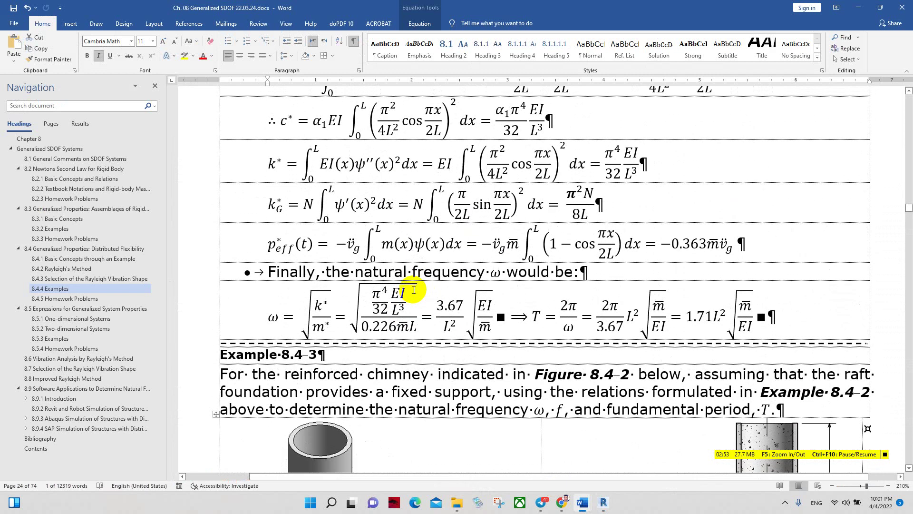
scroll(413, 291, down, 2)
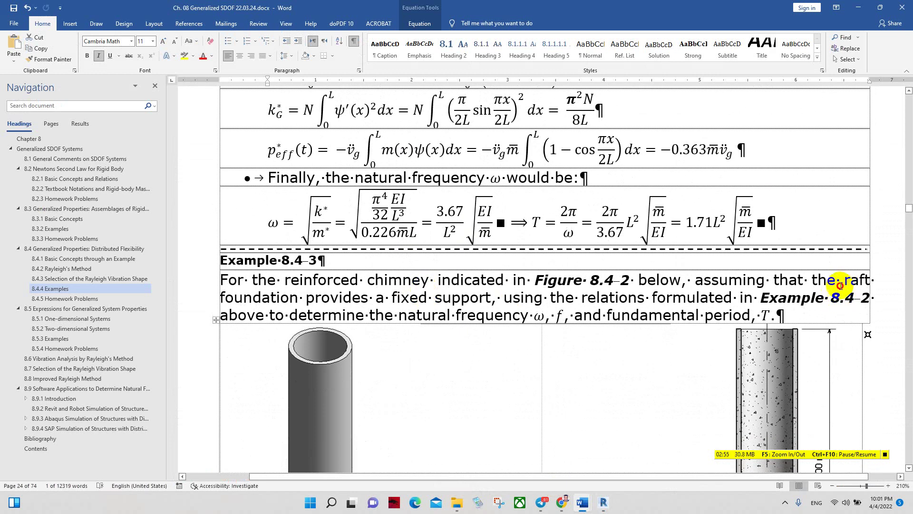
mouse_move(843, 279)
mouse_down()
mouse_move(474, 286)
mouse_move(490, 296)
mouse_up()
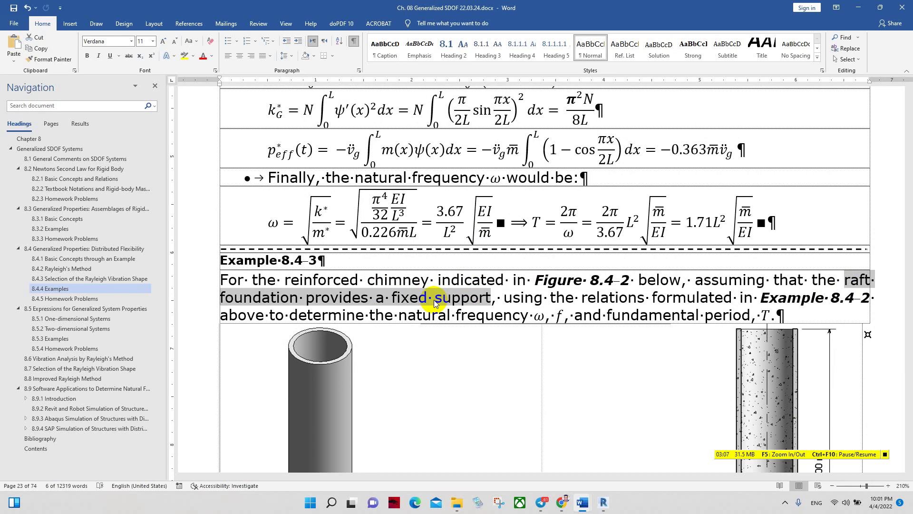
click(603, 501)
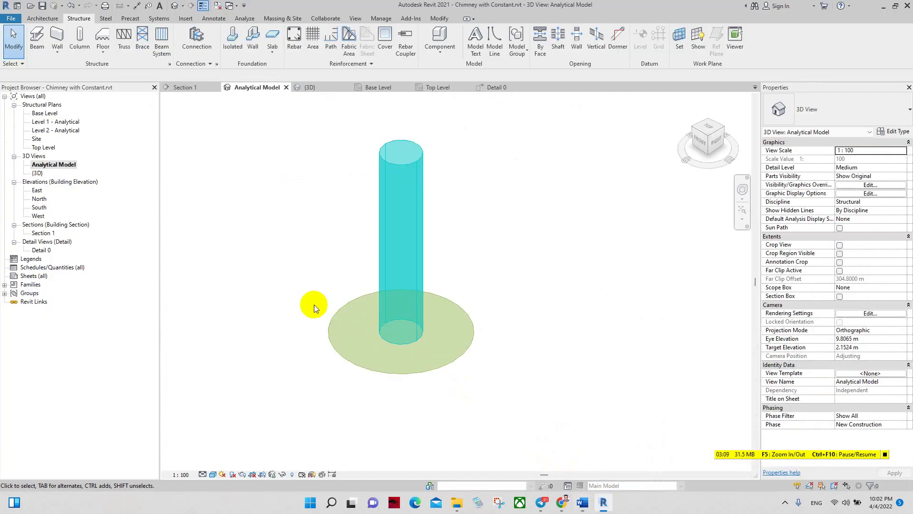
Select the circular foundation slab in both the {3D} and Analytical Model views
click(38, 174)
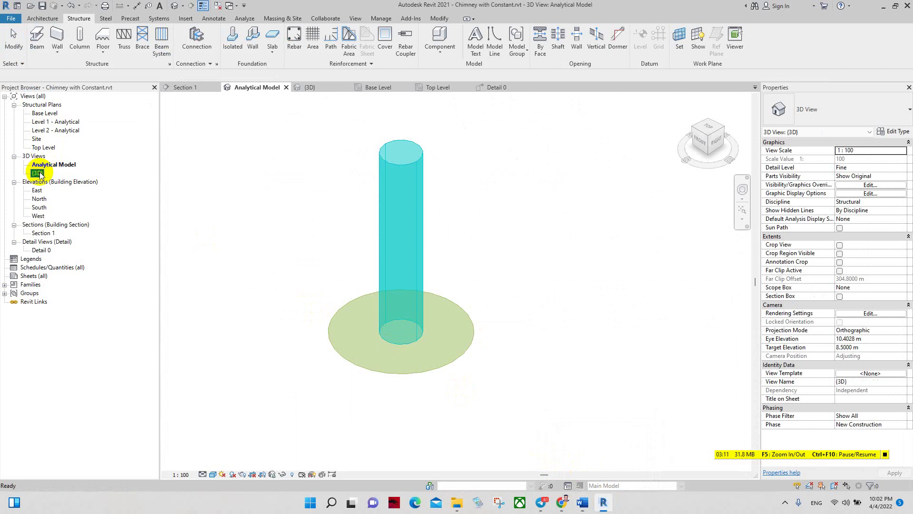
double_click(39, 175)
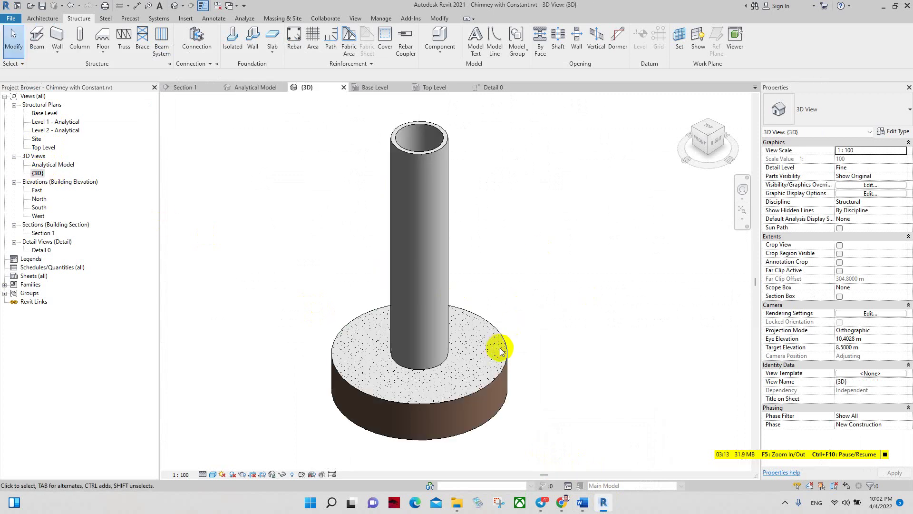
click(499, 351)
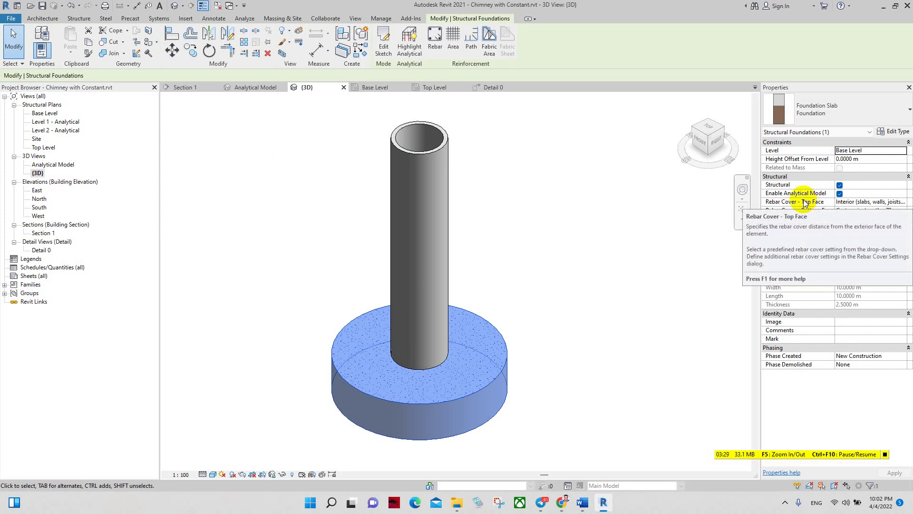
click(237, 249)
double_click(67, 165)
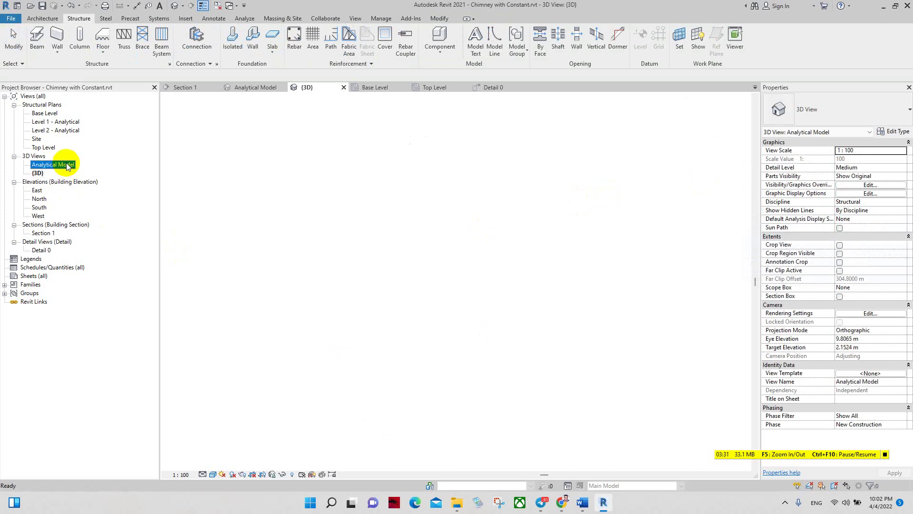
click(331, 327)
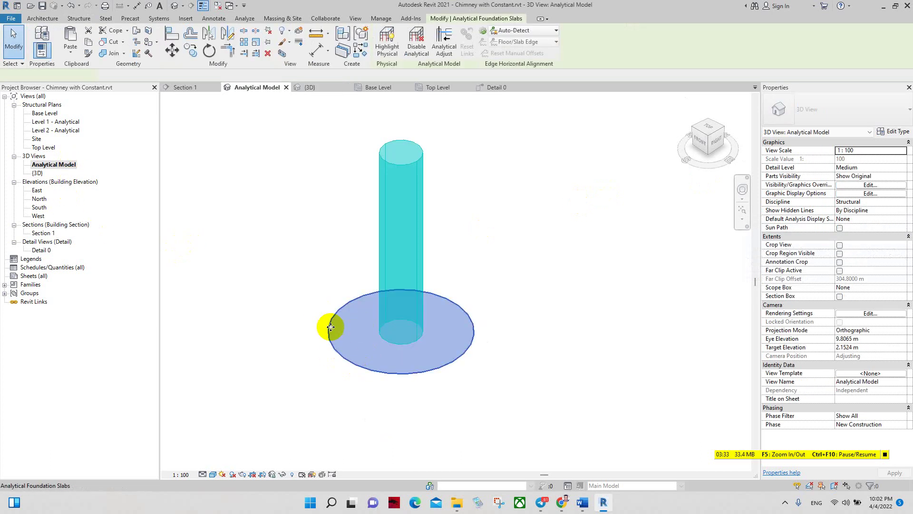
In the {3D} view, select the physical foundation slab and uncheck Enable Analytical Model
click(38, 173)
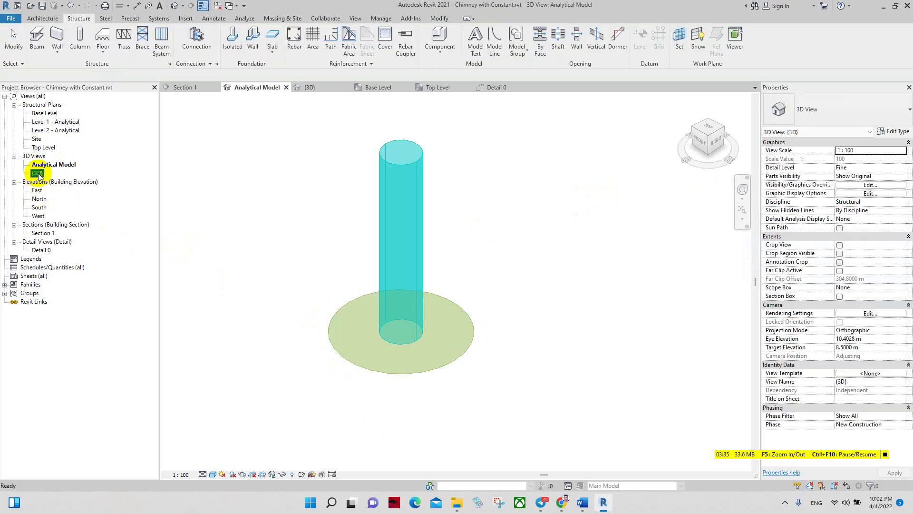
double_click(37, 173)
click(506, 331)
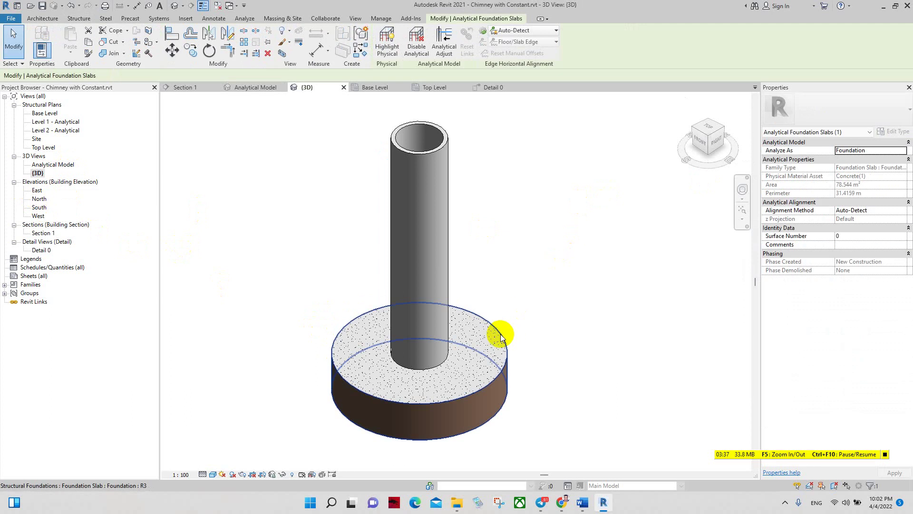
click(505, 350)
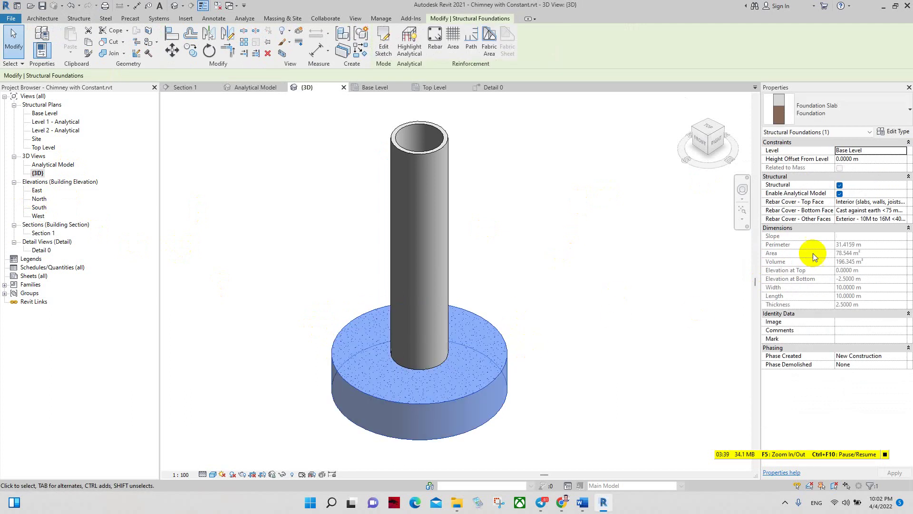
click(840, 194)
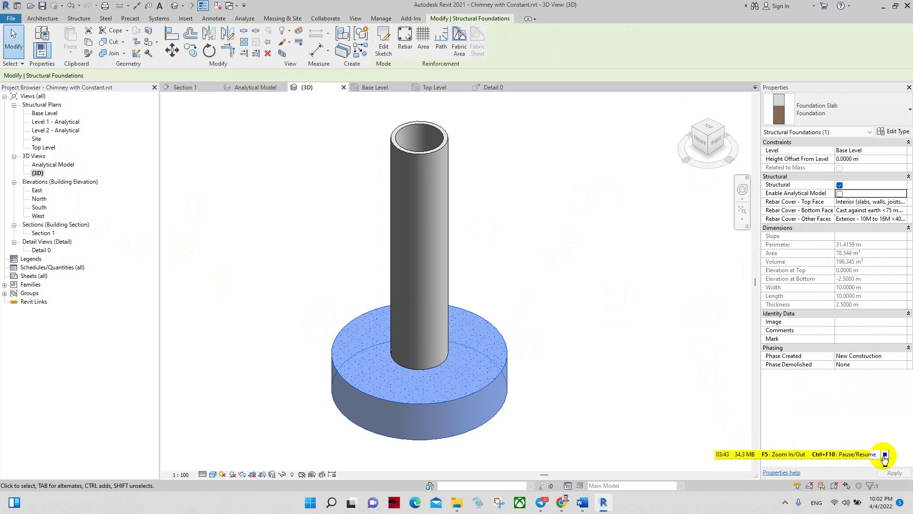
Reopen the Analytical Model view and zoom in to confirm the foundation disc is gone
double_click(64, 165)
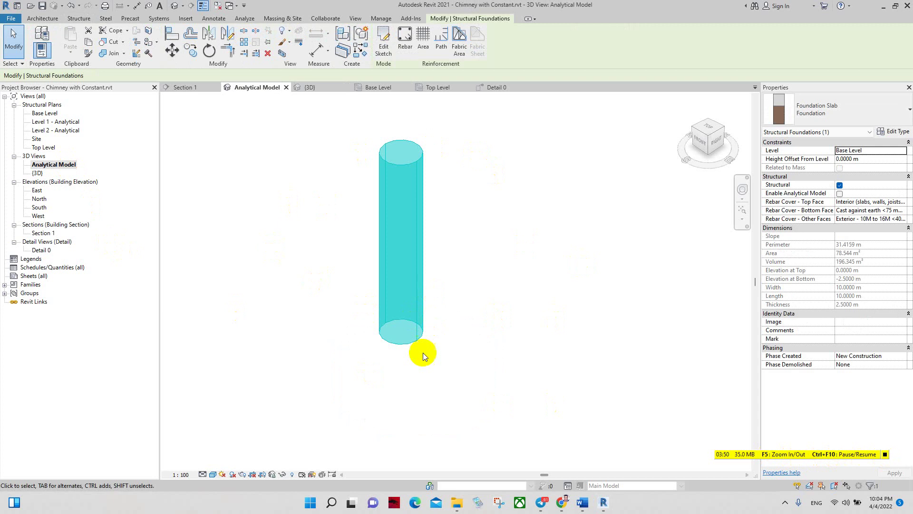
scroll(430, 352, up, 1)
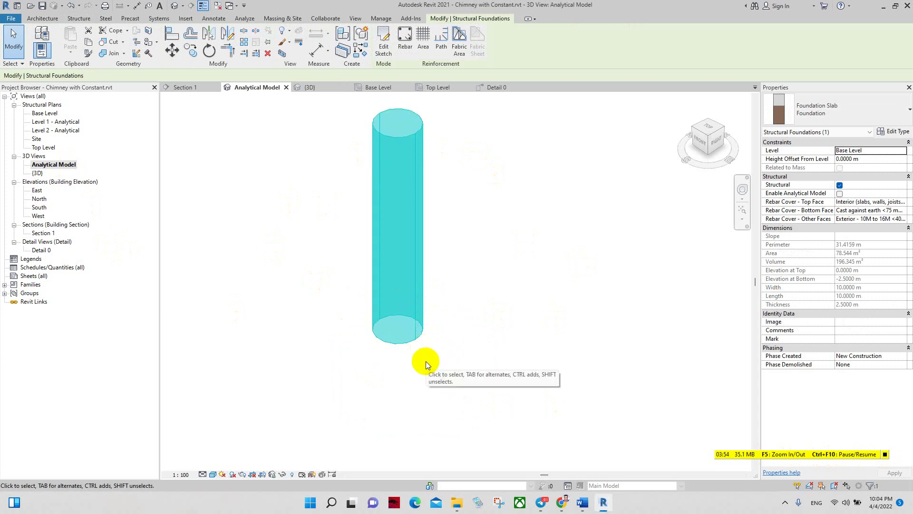
Add a fixed line boundary condition along the chimney wall's bottom edge
click(245, 19)
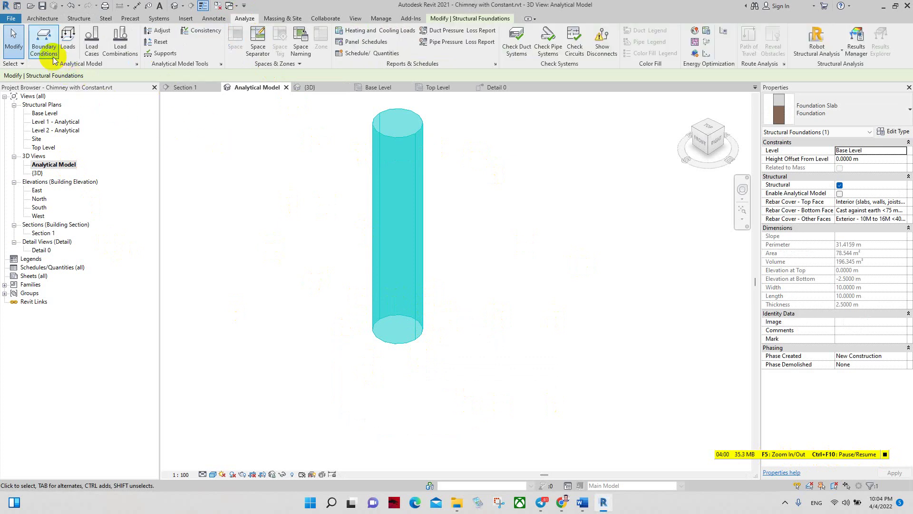
click(44, 42)
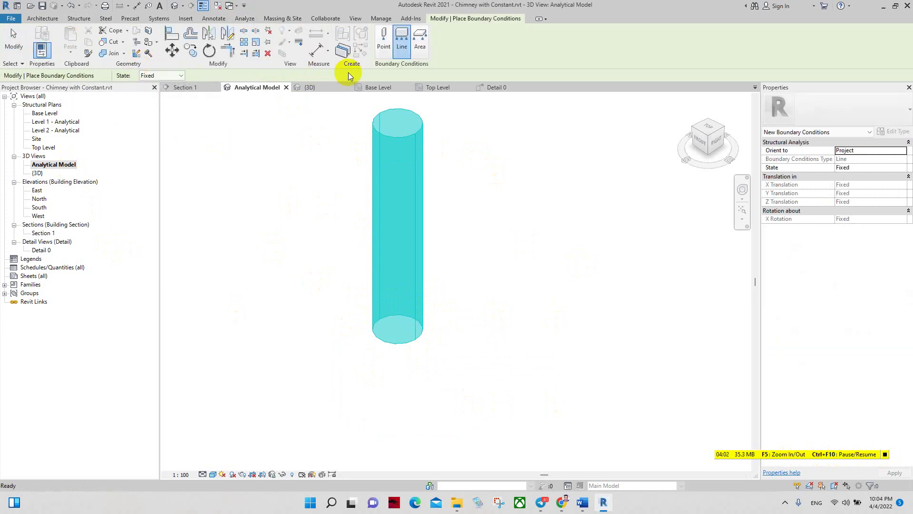
click(400, 52)
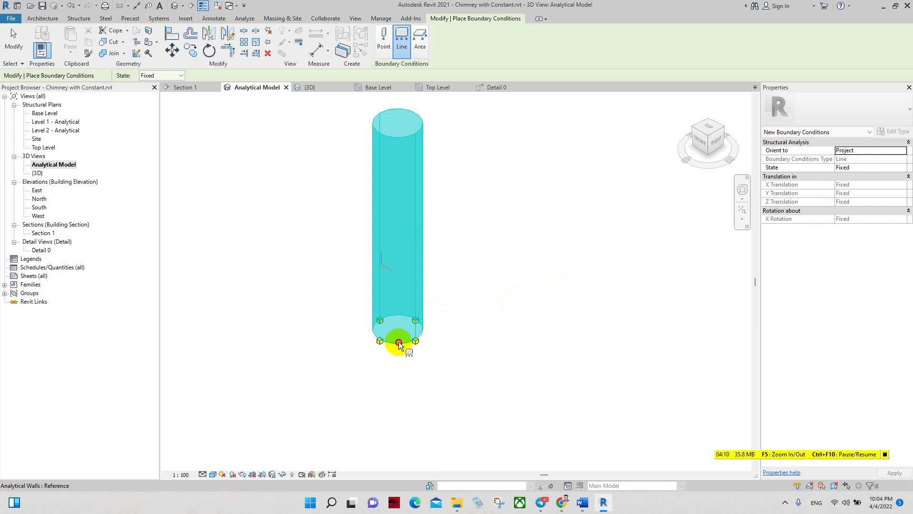
scroll(412, 364, up, 3)
click(412, 363)
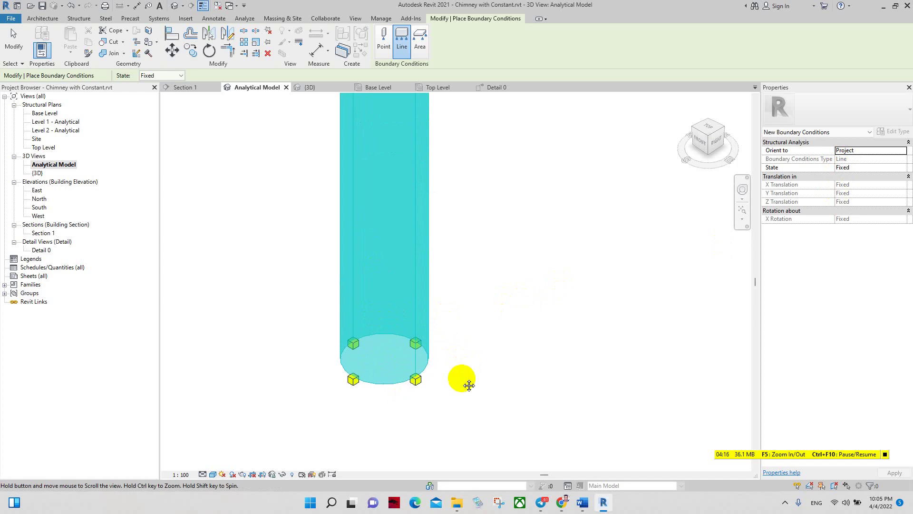
Orbit and zoom to inspect the base supports, then return to the Home view
shift+middle_drag(460, 357, 474, 301)
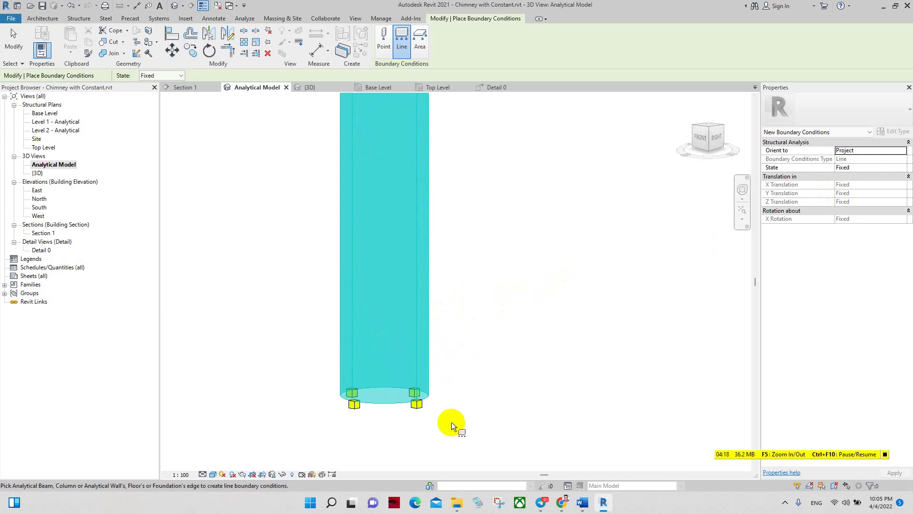
shift+middle_drag(450, 421, 449, 361)
scroll(367, 417, up, 1)
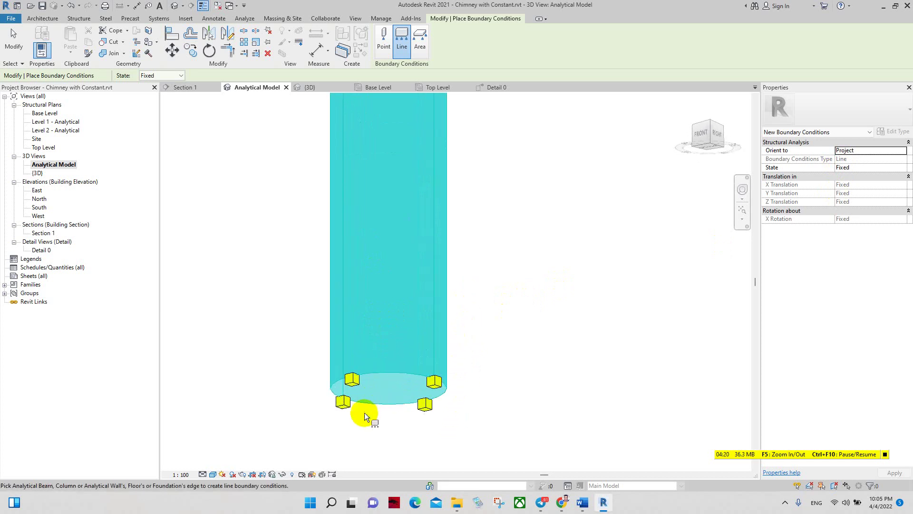
scroll(362, 418, up, 3)
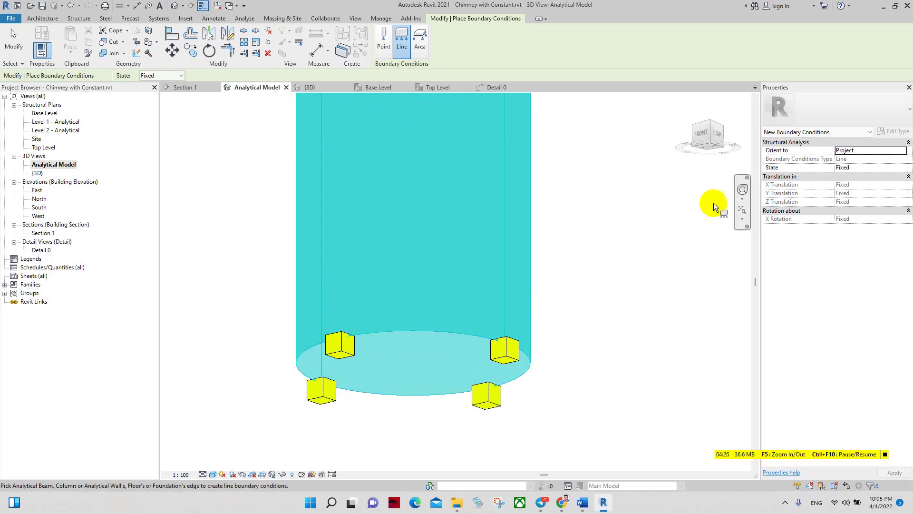
click(687, 101)
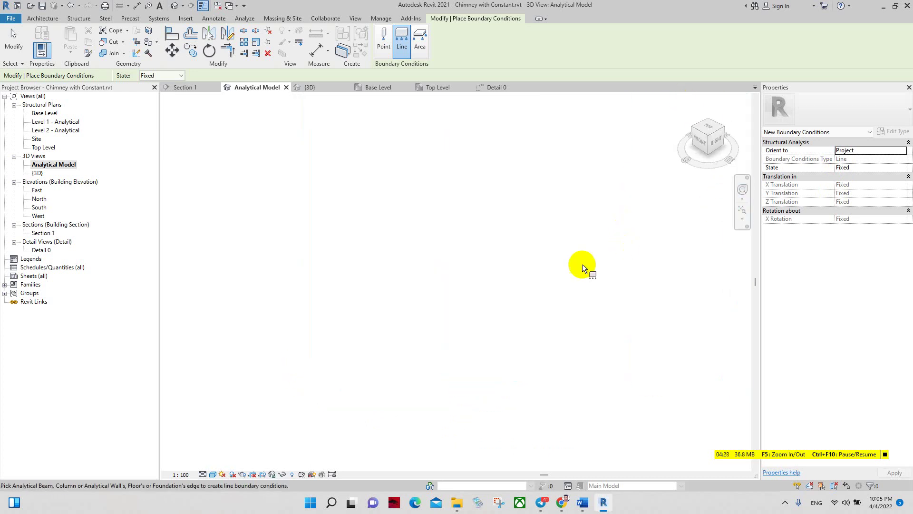
Finish placing the boundary conditions and accept the Structural Settings load cases
key(Escape)
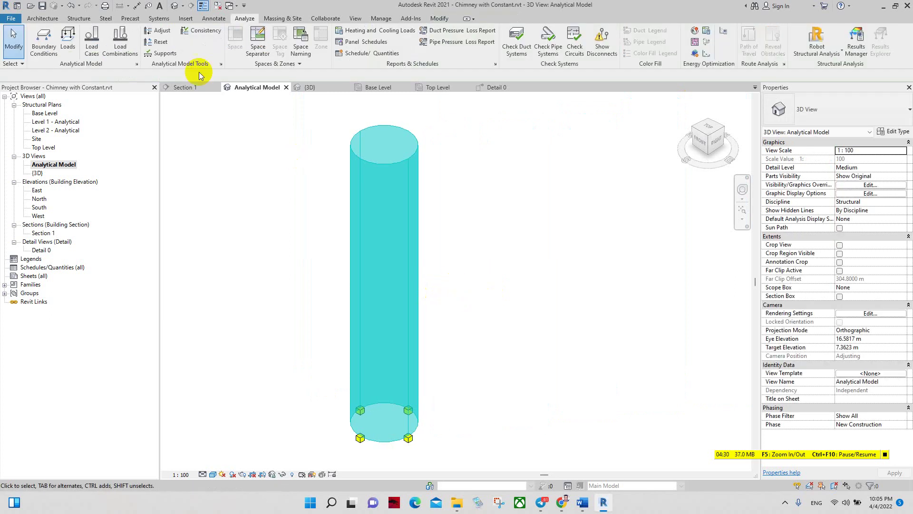
click(92, 40)
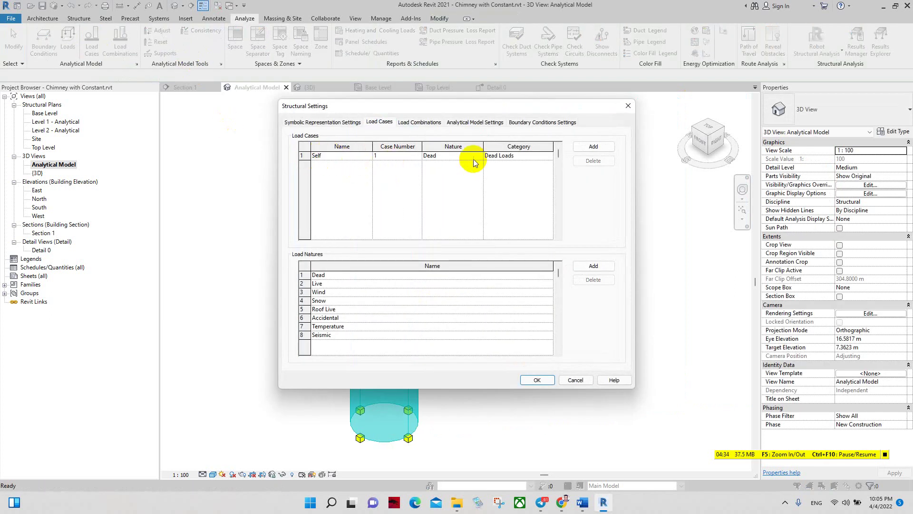
click(536, 380)
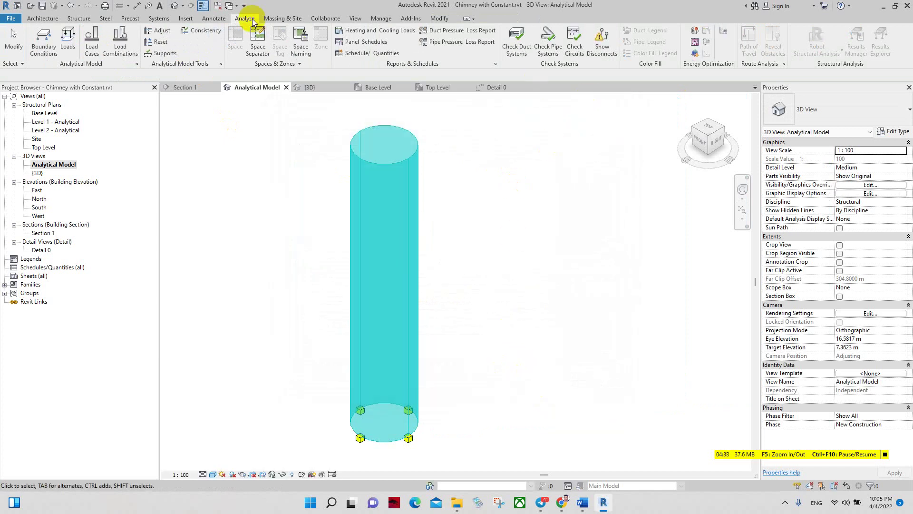
Send the model to Robot Structural Analysis with Direct integration, skipping the events report
click(834, 53)
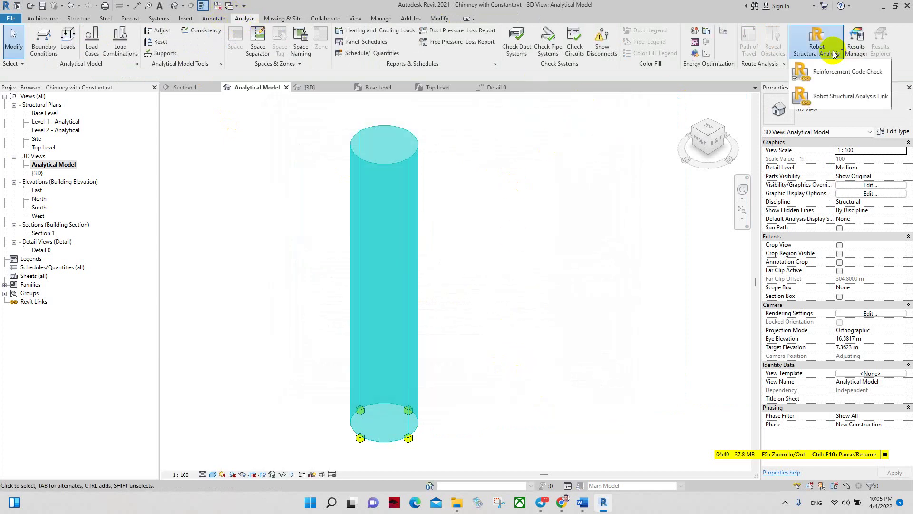
click(827, 95)
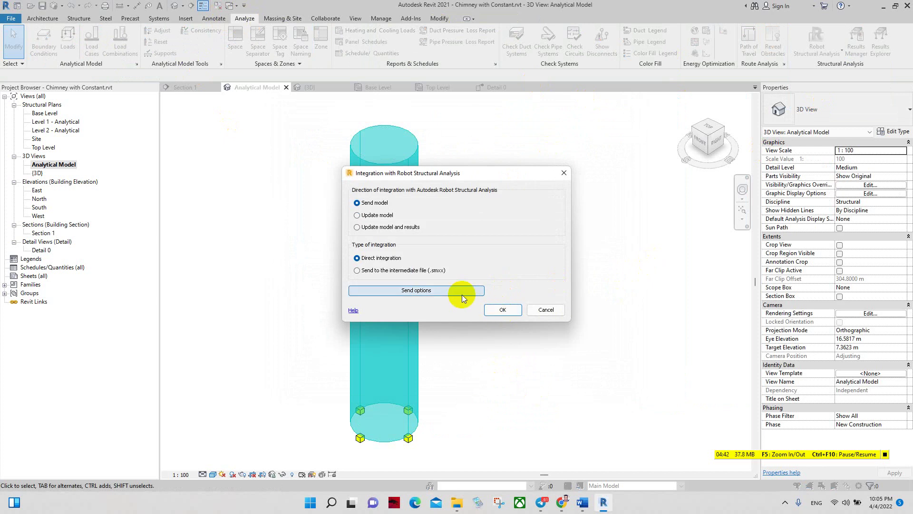
click(503, 309)
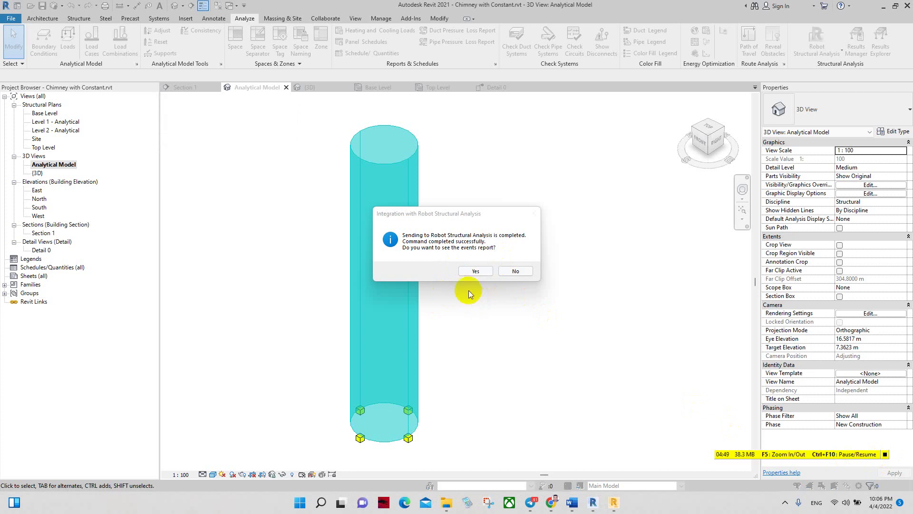
click(515, 272)
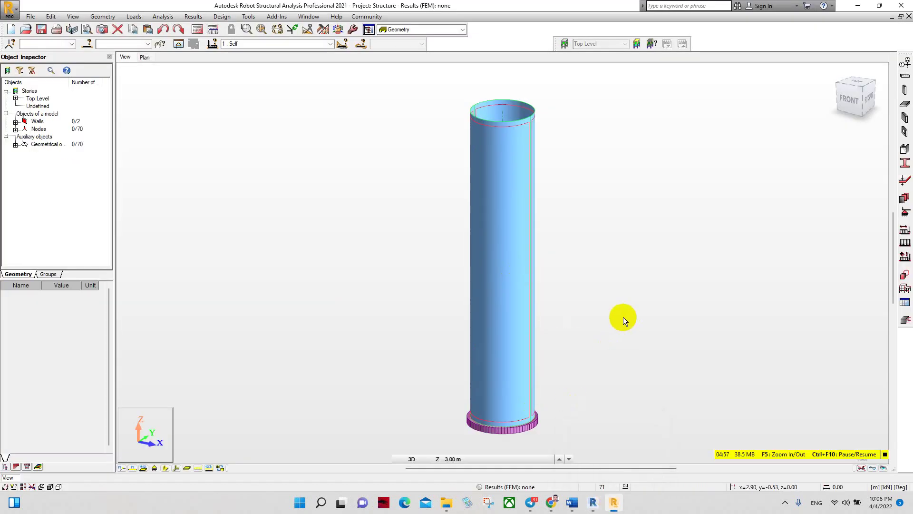
Frame the whole chimney and turn off the panel contour display
middle_drag(623, 316, 556, 298)
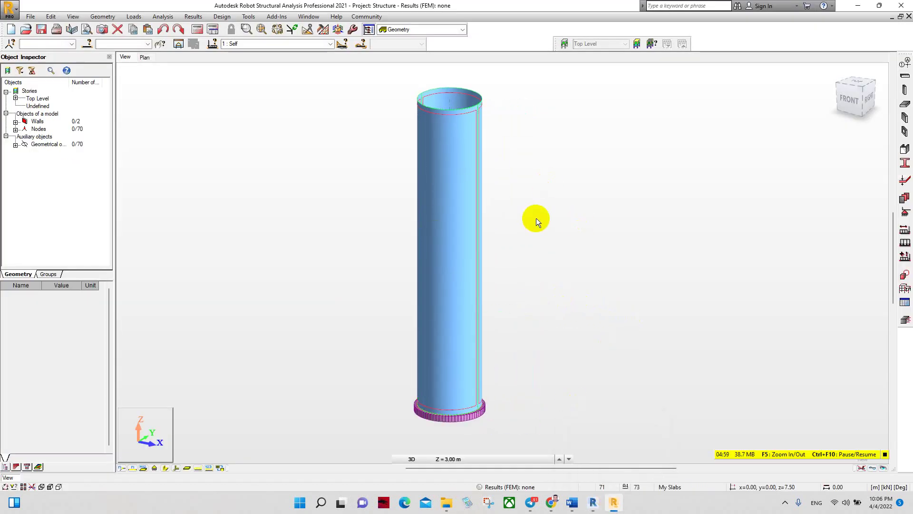
scroll(456, 111, up, 3)
scroll(490, 117, up, 2)
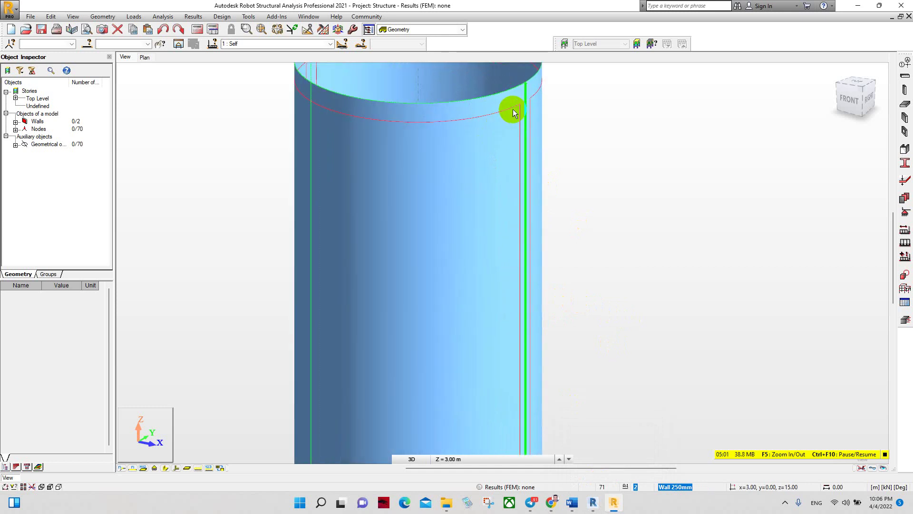
scroll(417, 178, down, 2)
scroll(383, 191, down, 2)
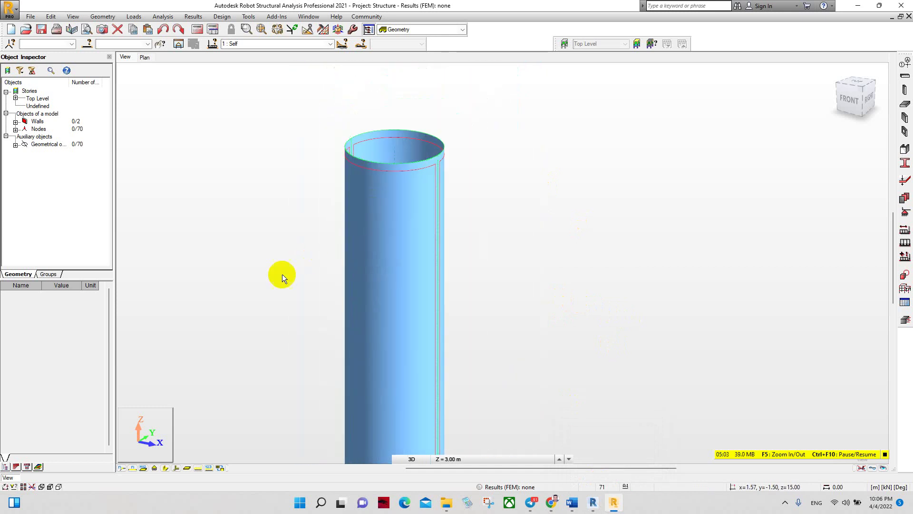
scroll(318, 207, down, 1)
right_click(250, 208)
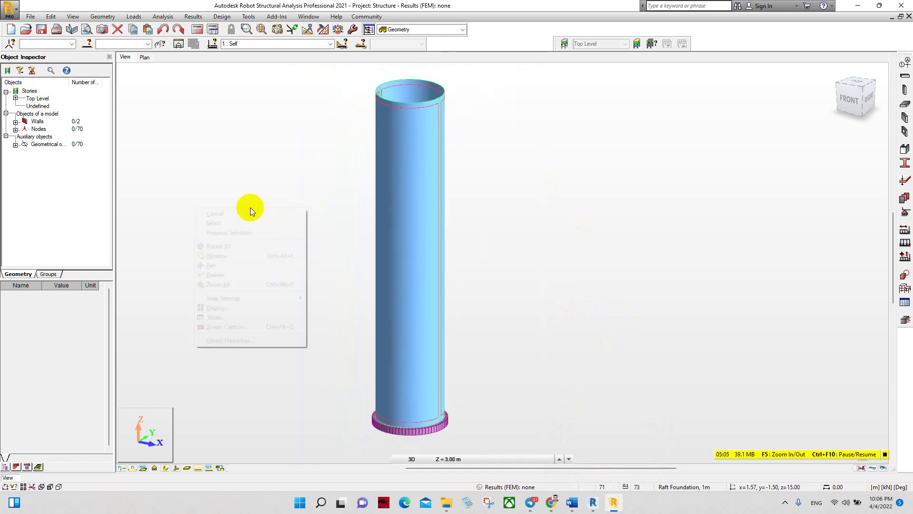
click(217, 307)
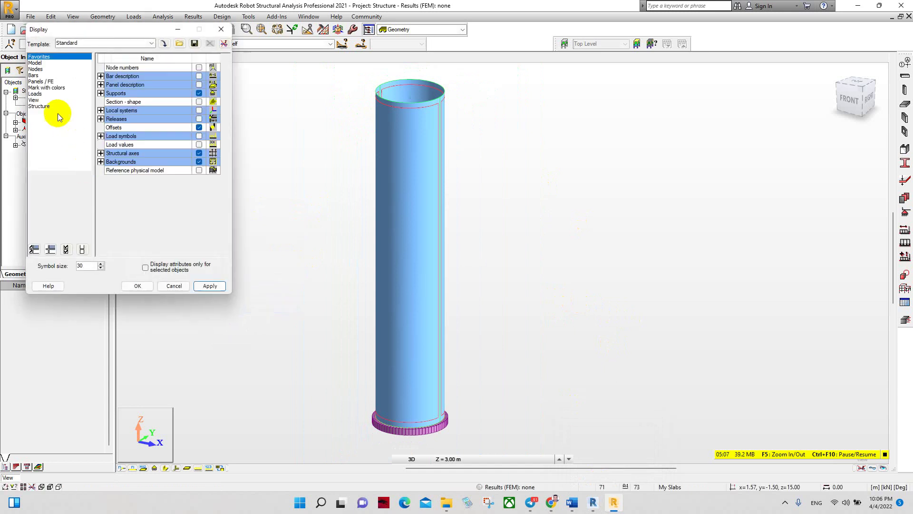
click(41, 81)
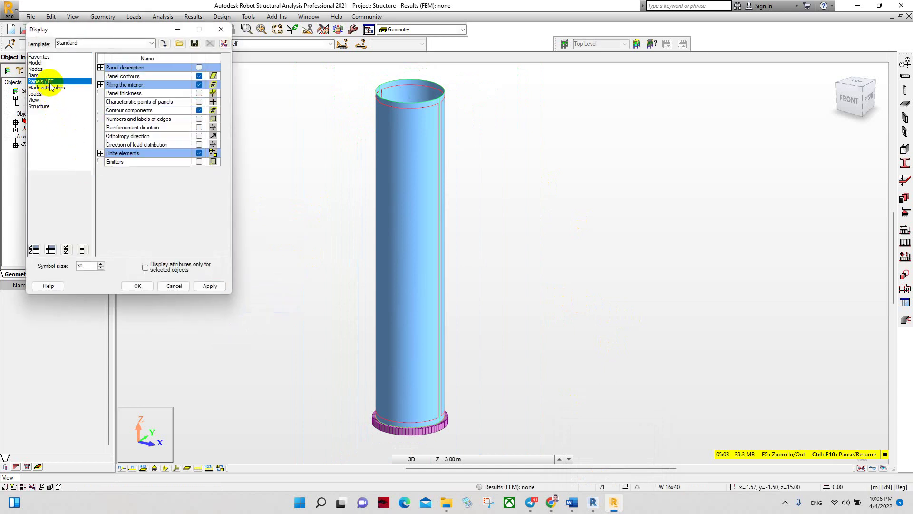
click(199, 77)
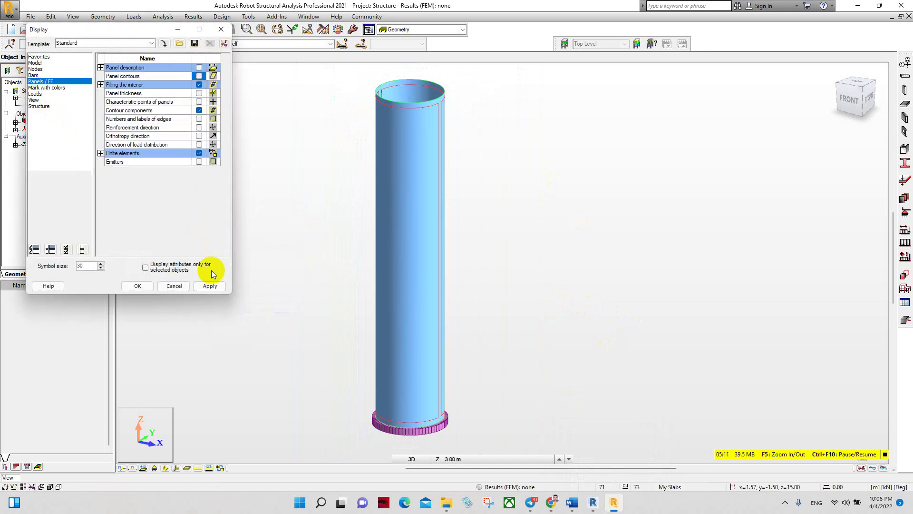
click(209, 286)
click(138, 286)
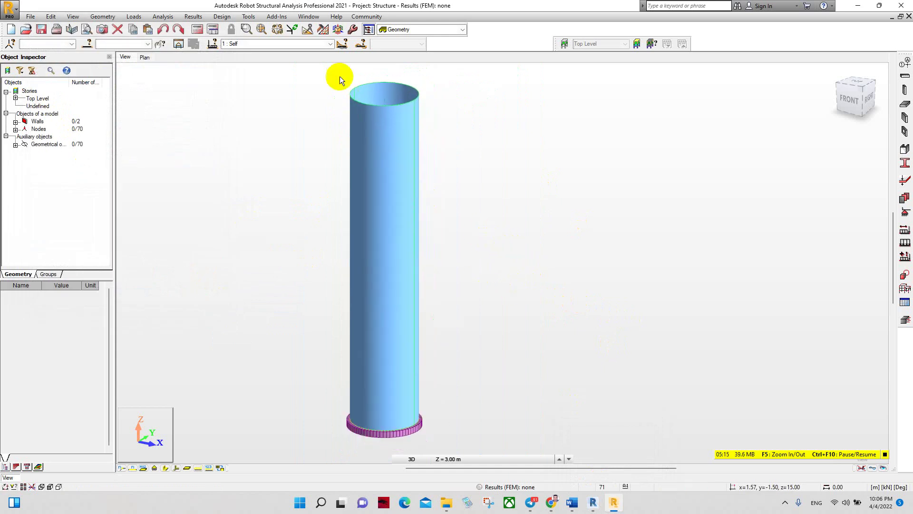
Generate a 0.20 m finite-element mesh on all chimney wall panels
click(323, 29)
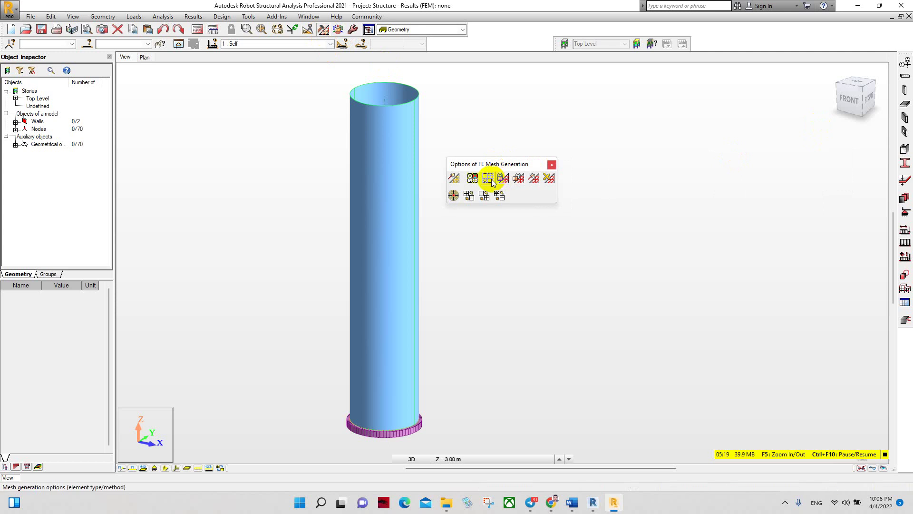
click(490, 180)
click(478, 272)
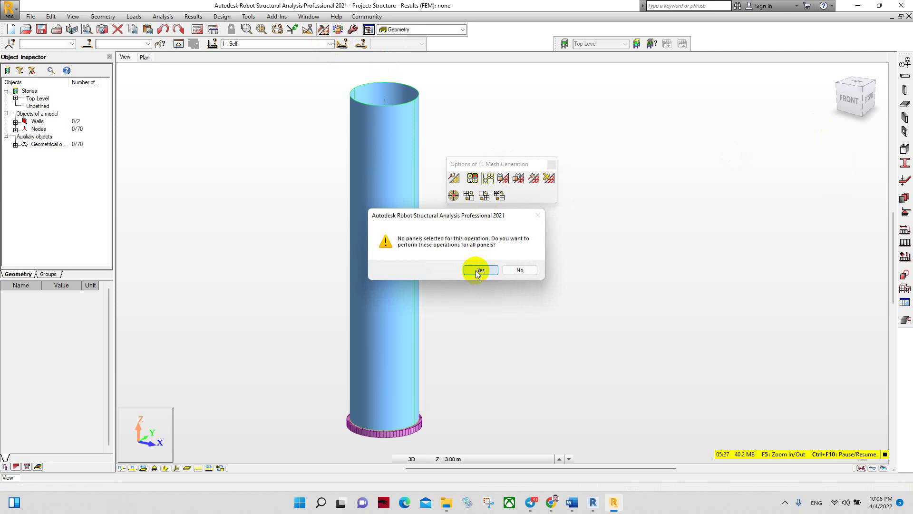
click(479, 271)
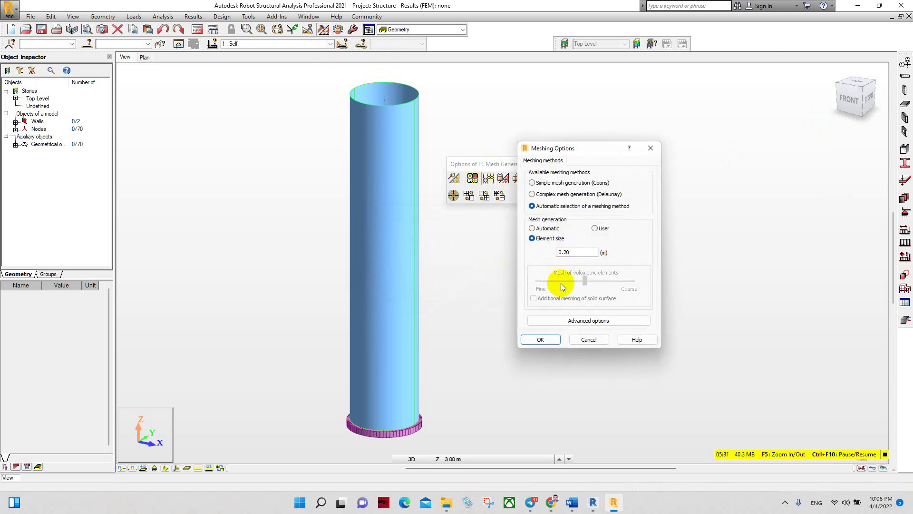
click(542, 339)
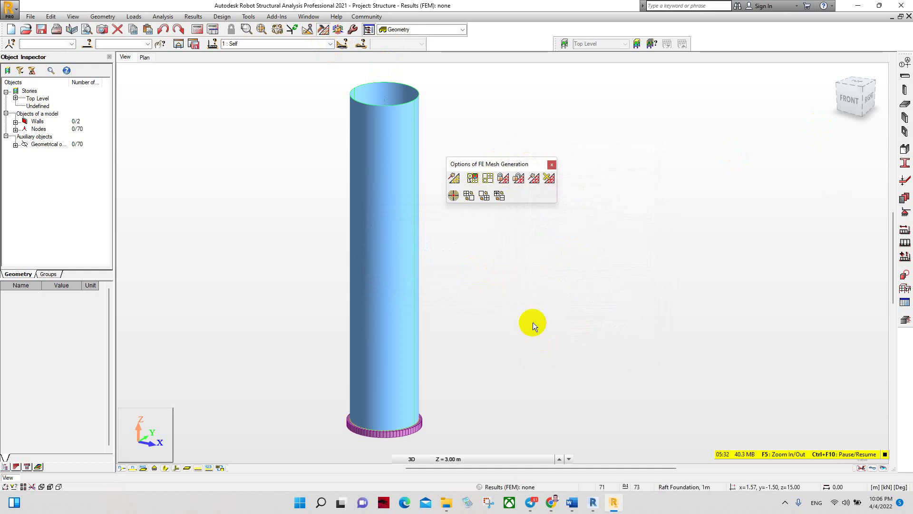
click(453, 178)
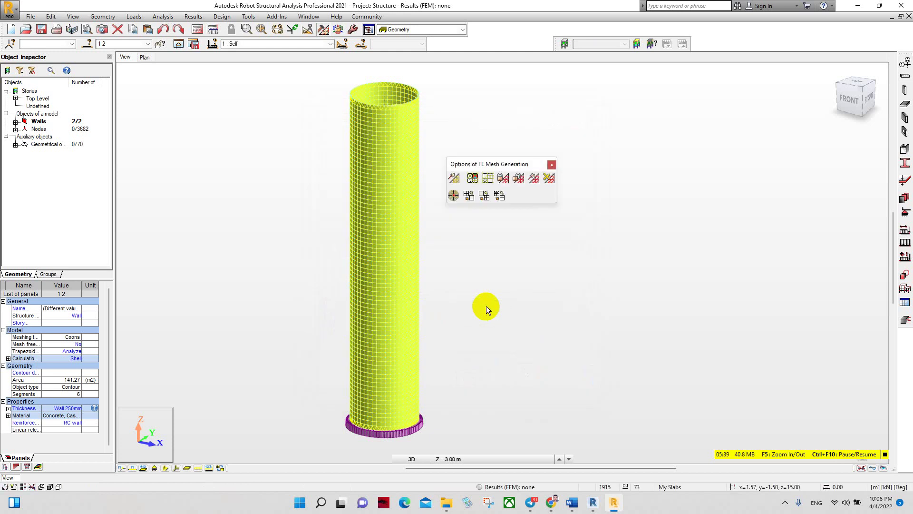
click(481, 291)
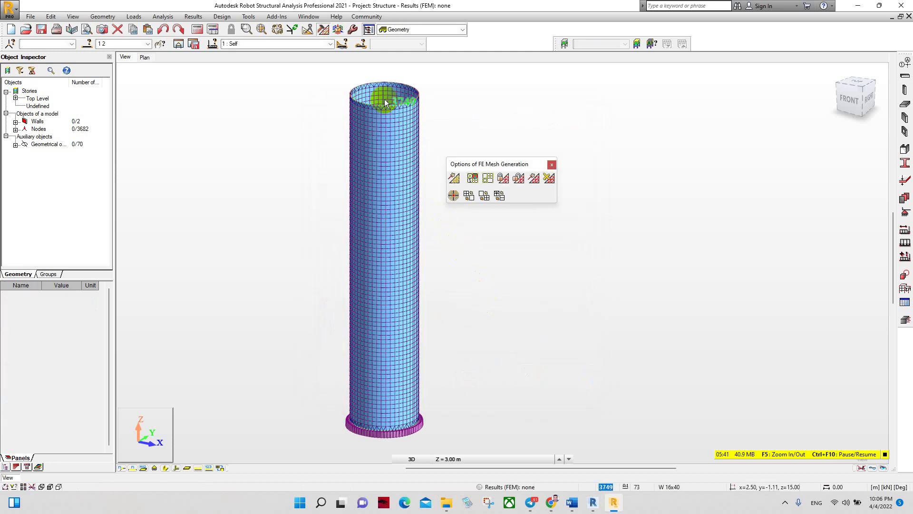
Freeze the generated mesh on all panels and close the mesh options
scroll(363, 110, up, 3)
scroll(363, 110, up, 2)
scroll(387, 155, up, 2)
scroll(326, 195, up, 1)
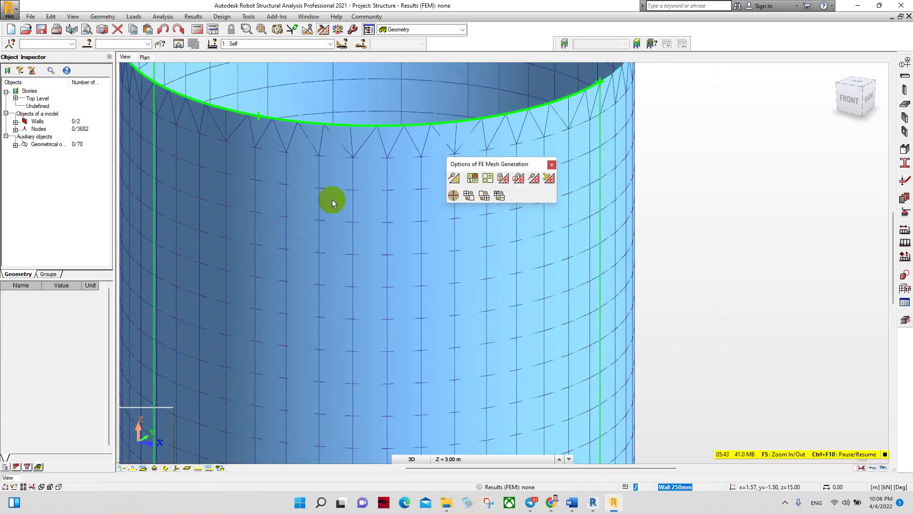
scroll(328, 193, down, 2)
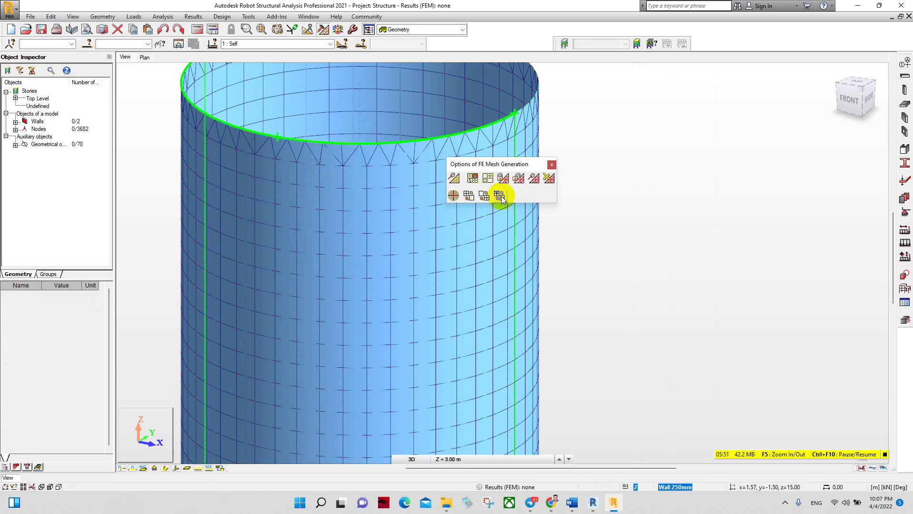
click(503, 178)
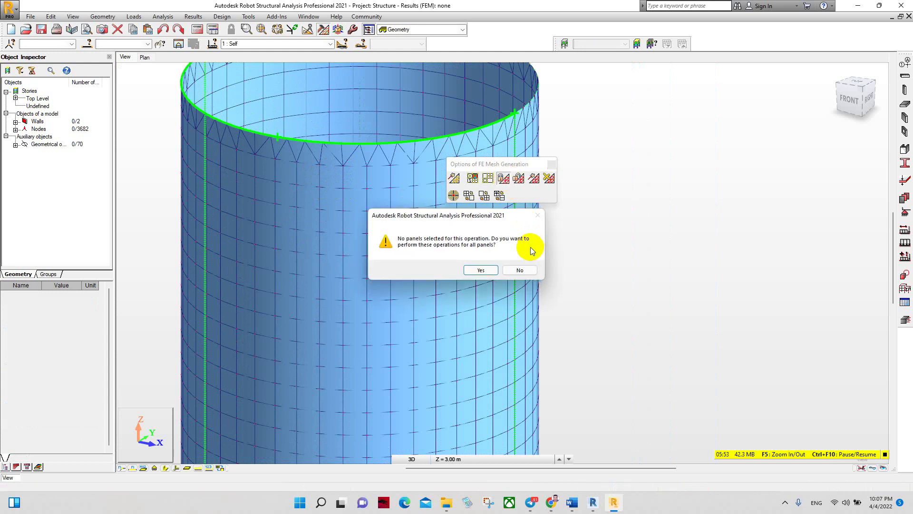
click(492, 264)
click(551, 164)
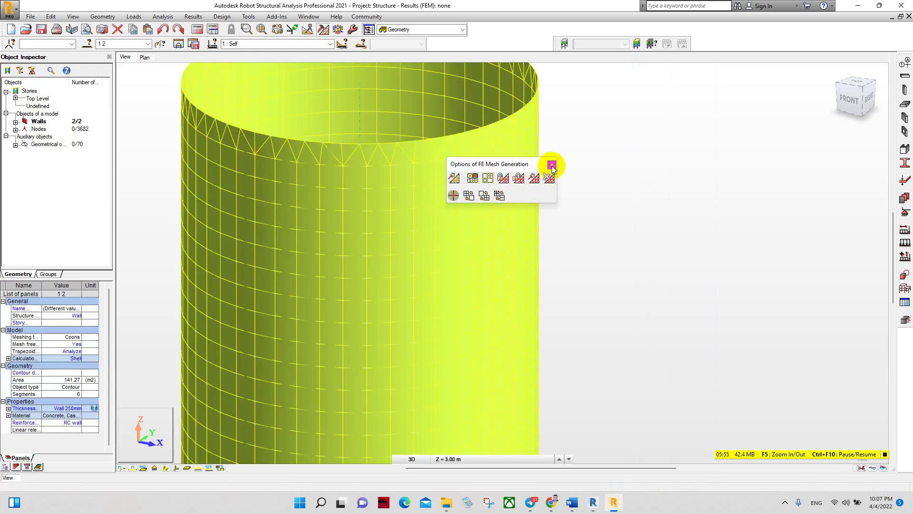
click(551, 166)
scroll(437, 210, down, 5)
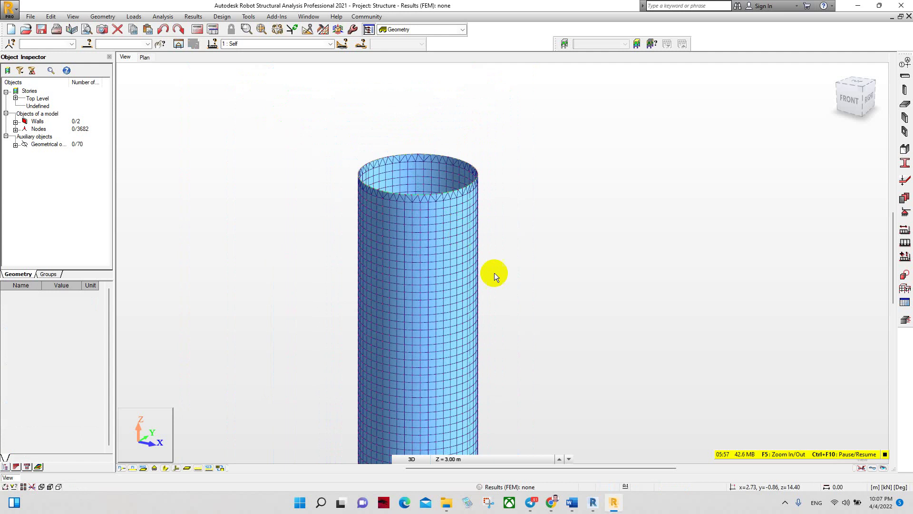
scroll(495, 273, down, 2)
scroll(470, 218, down, 2)
scroll(427, 233, down, 1)
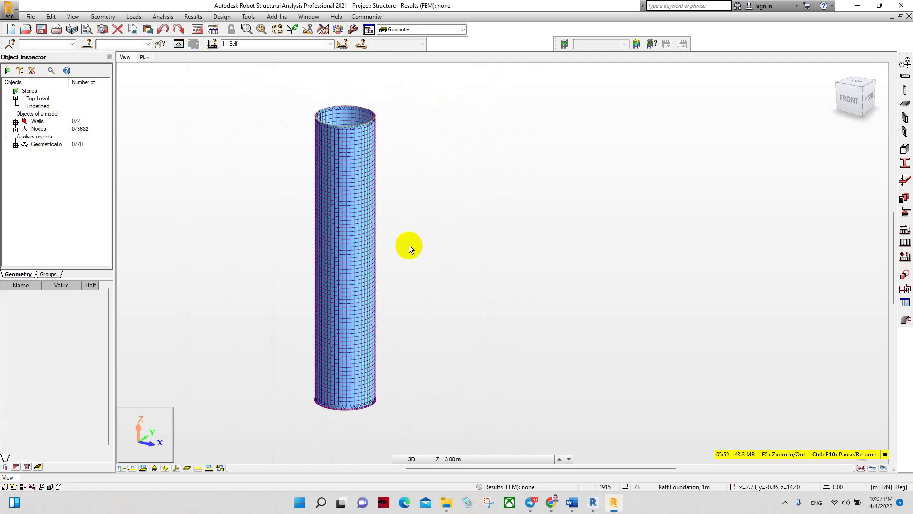
Hide the mesh lines, review the load-to-mass conversion settings, and start a new analysis case
click(220, 468)
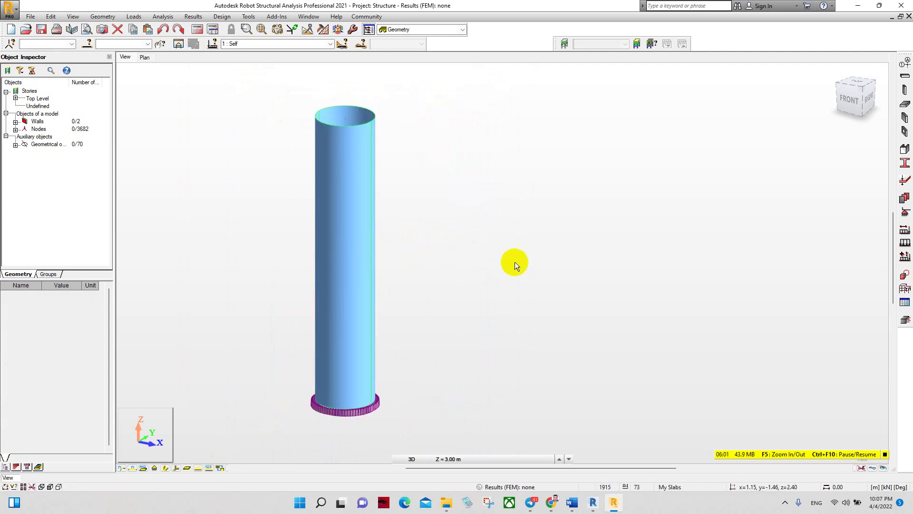
middle_drag(437, 267, 414, 261)
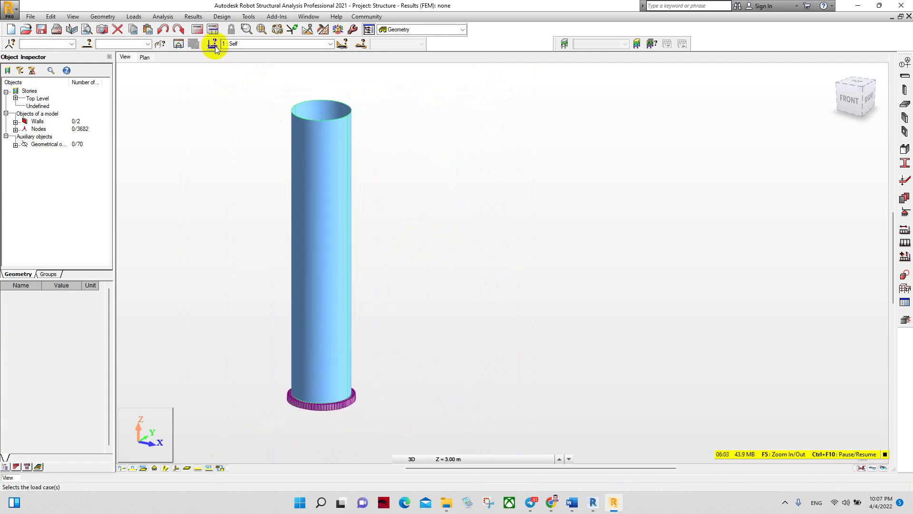
click(163, 18)
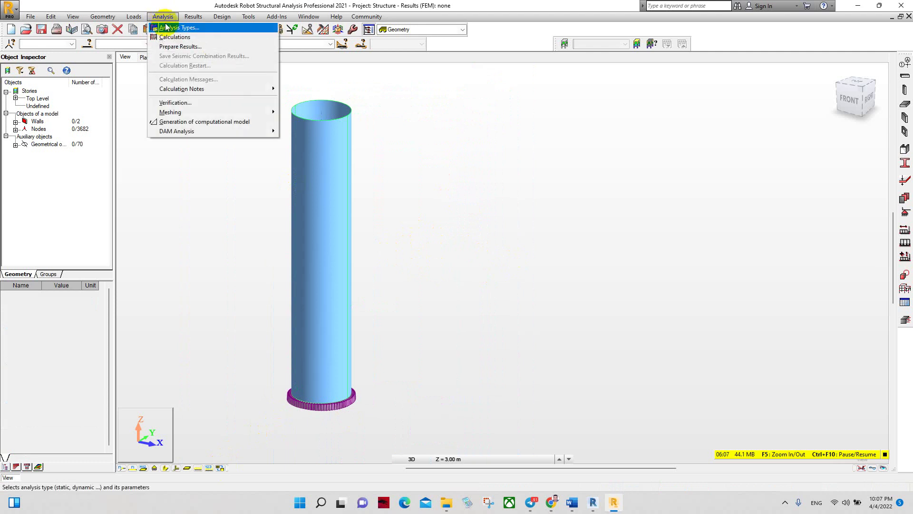
click(170, 28)
click(288, 72)
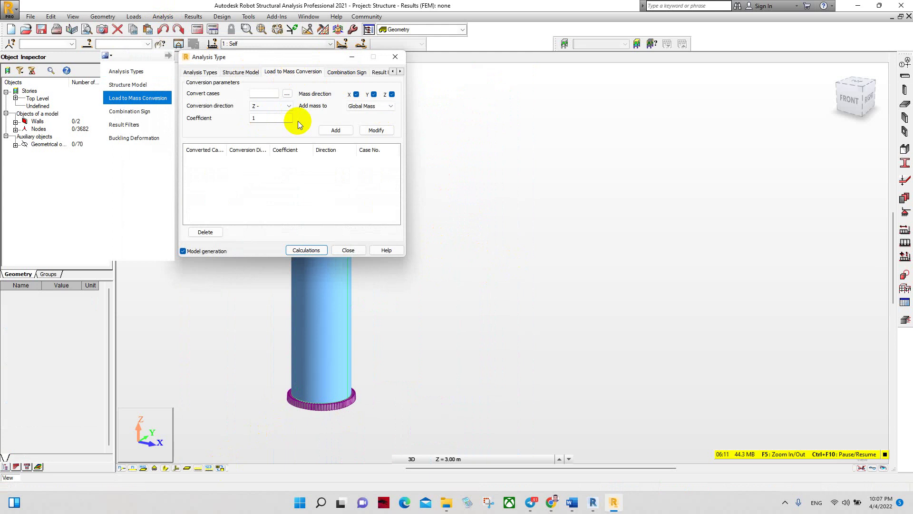
click(261, 111)
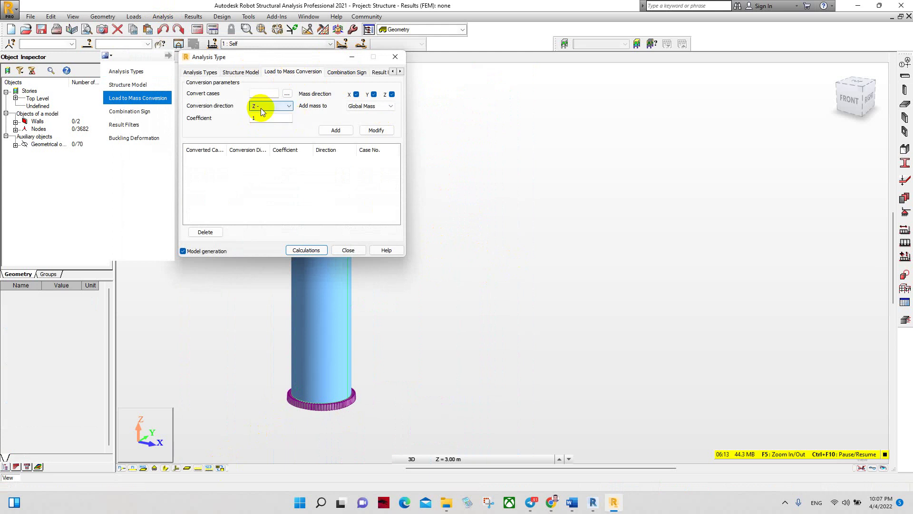
click(207, 72)
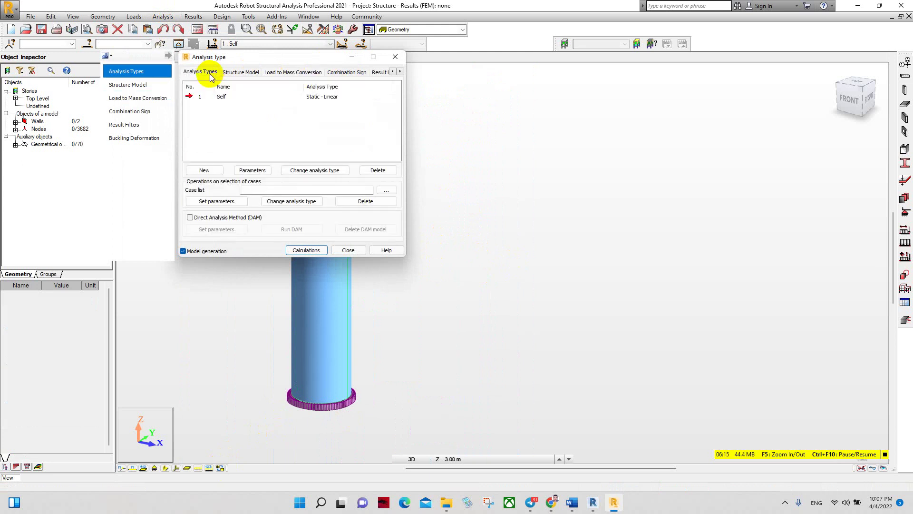
click(209, 170)
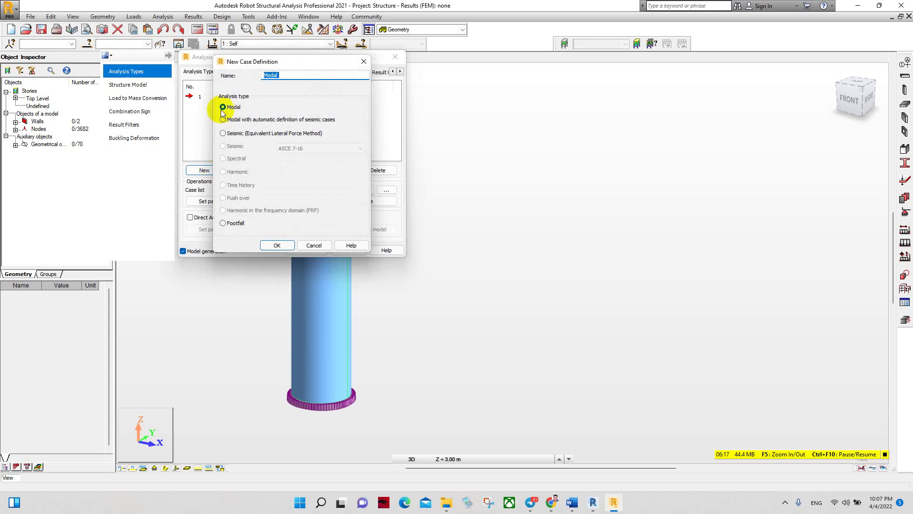
Define the Modal case with 2 modes and X mass direction excluded, then run calculations
click(277, 245)
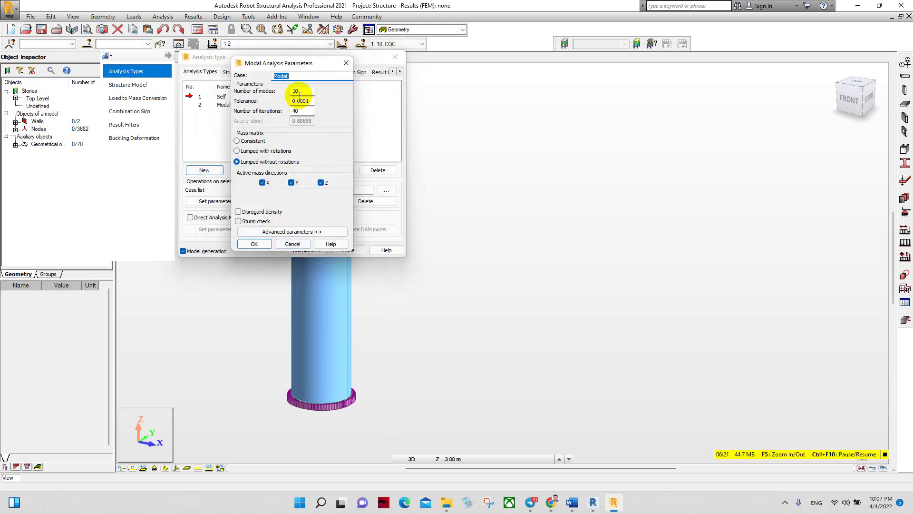
drag(300, 92, 293, 92)
text(2)
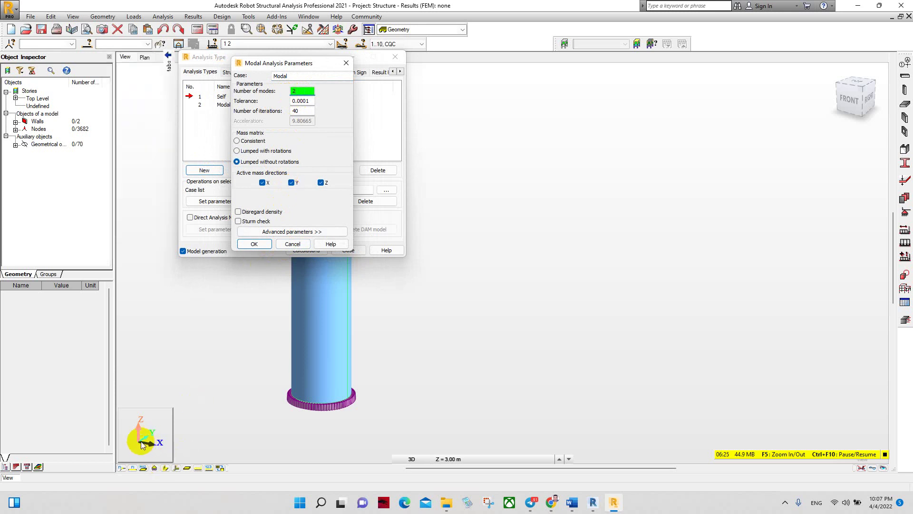
click(263, 184)
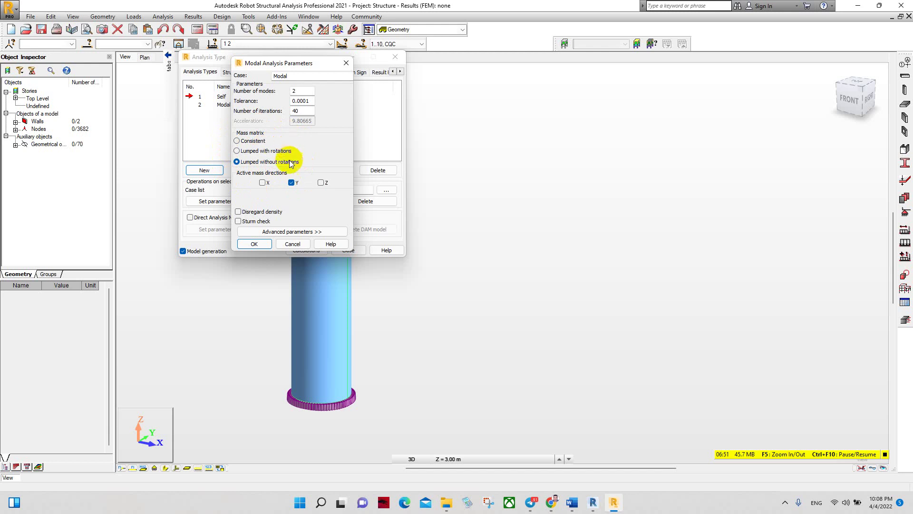
click(255, 244)
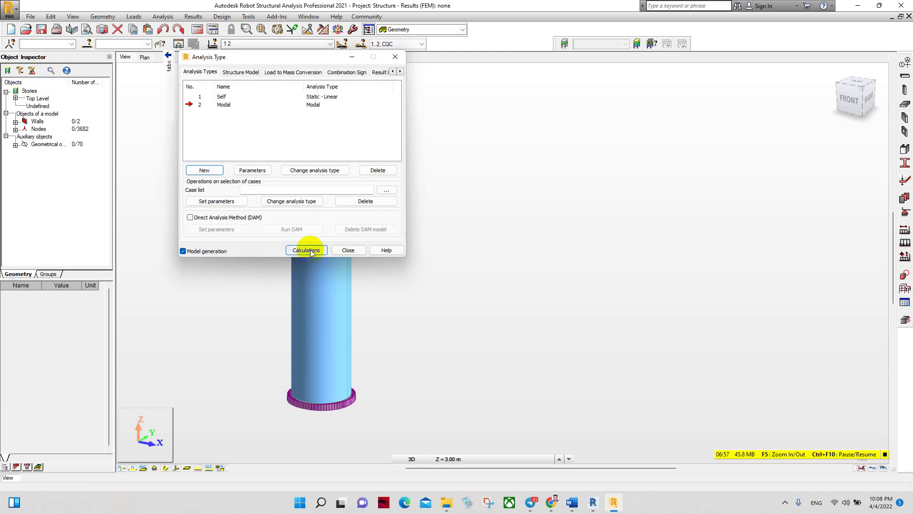
click(310, 251)
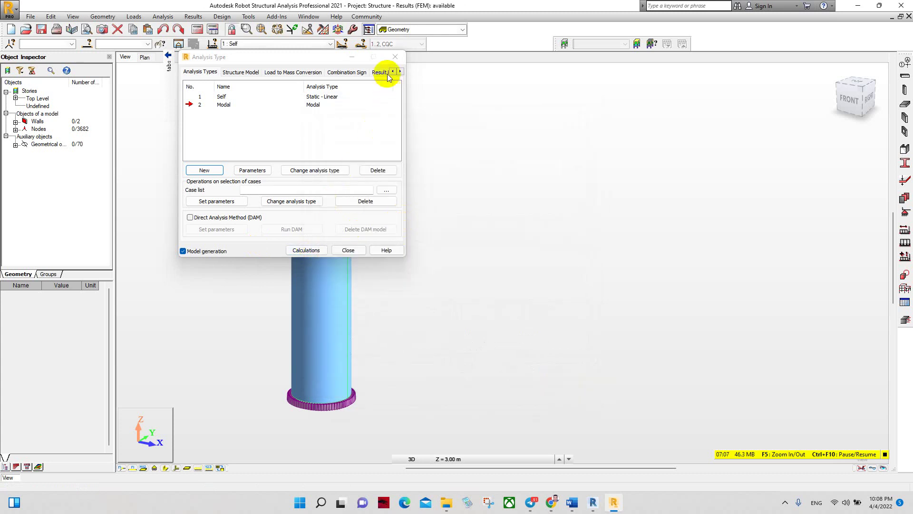
Choose the Modal load case and Mode 1 in the result diagrams
click(395, 56)
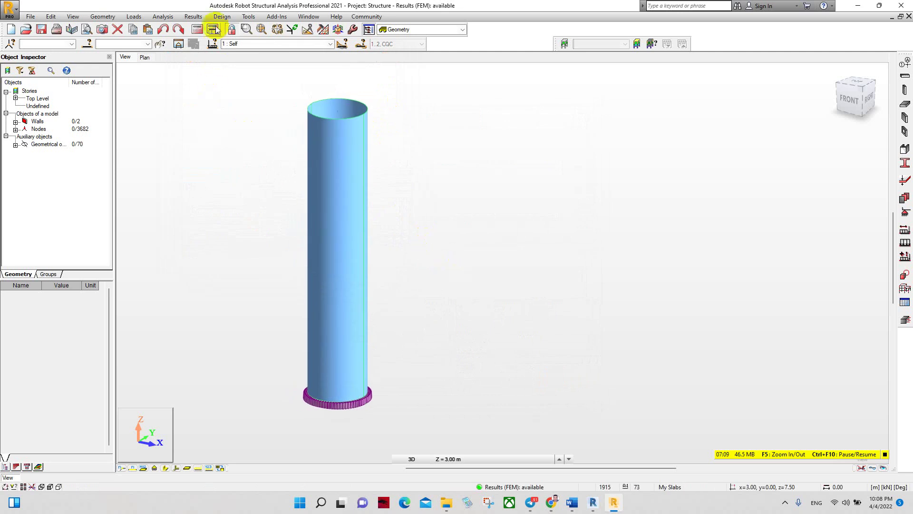
click(193, 16)
click(206, 53)
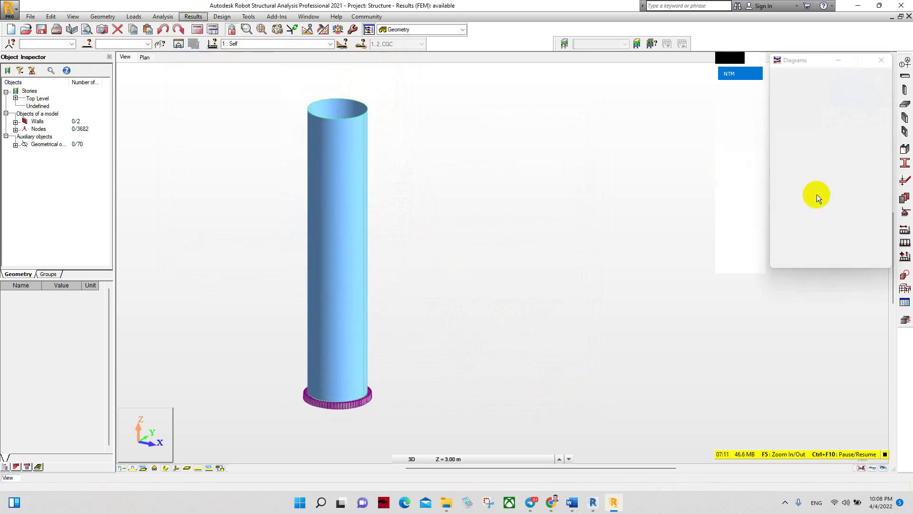
click(330, 44)
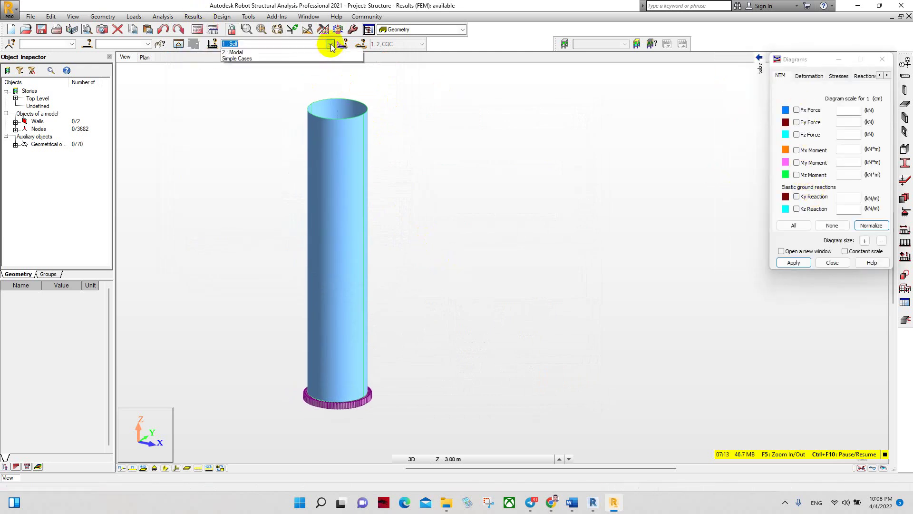
click(245, 57)
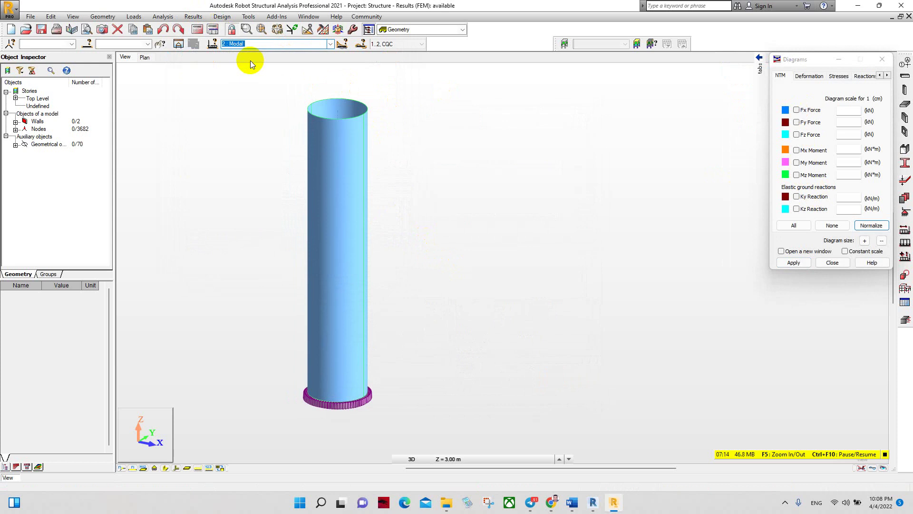
click(418, 44)
click(401, 59)
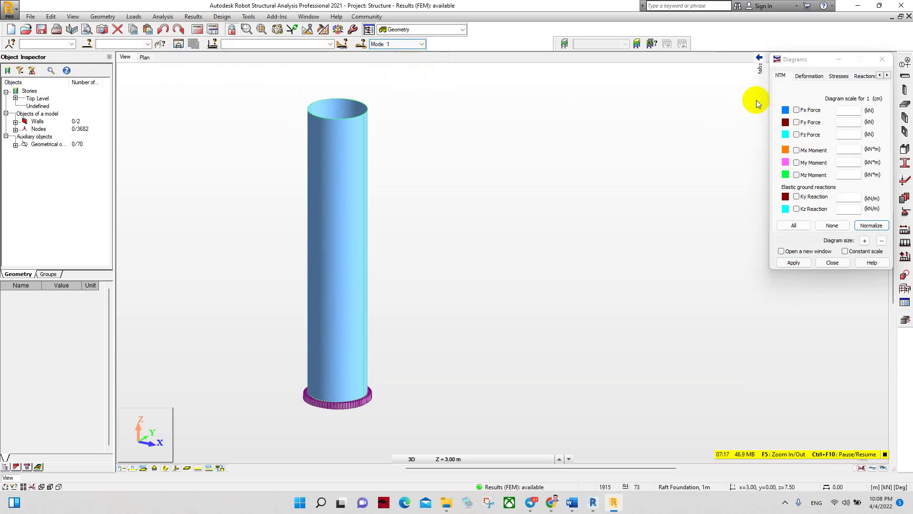
Display the Mode 1 deformed shape at 7.32 Hz and orbit around it
click(809, 76)
click(795, 109)
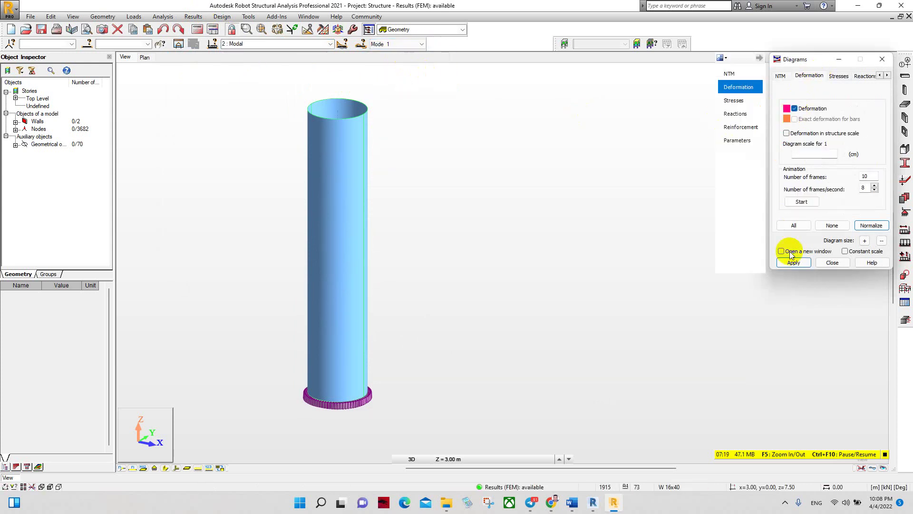
click(793, 262)
click(608, 264)
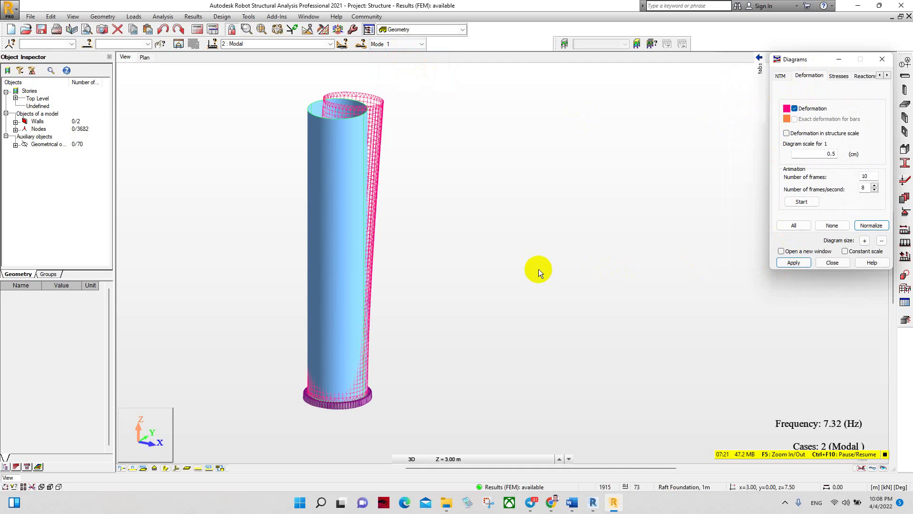
mouse_move(546, 323)
shift+middle_down()
mouse_move(466, 328)
mouse_move(527, 327)
shift+middle_up()
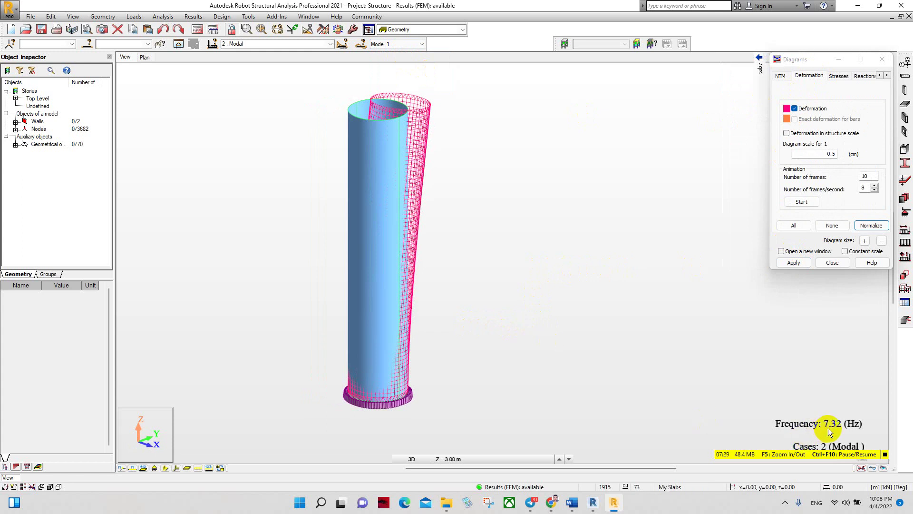
mouse_move(572, 502)
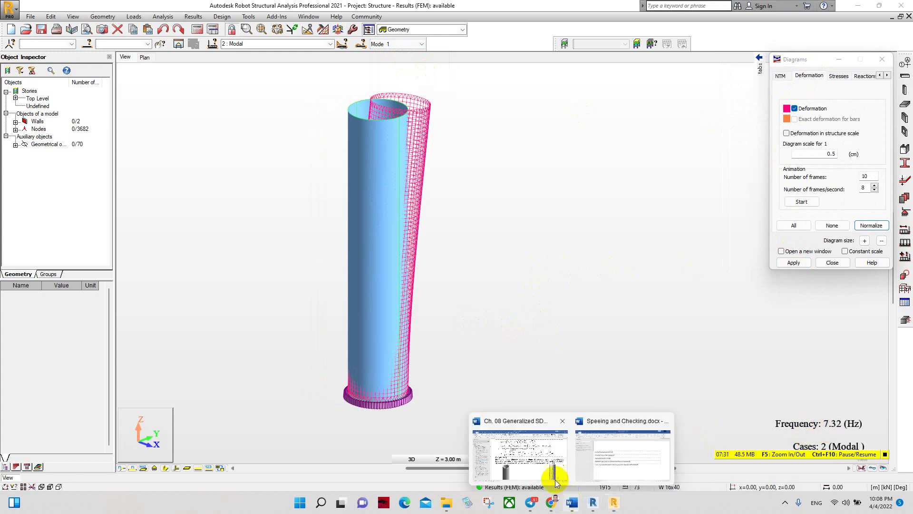
click(535, 465)
Scroll through Word's Examples 8.4-3 and 8.4-4, then return to the Robot model
scroll(484, 350, down, 5)
scroll(484, 350, down, 5)
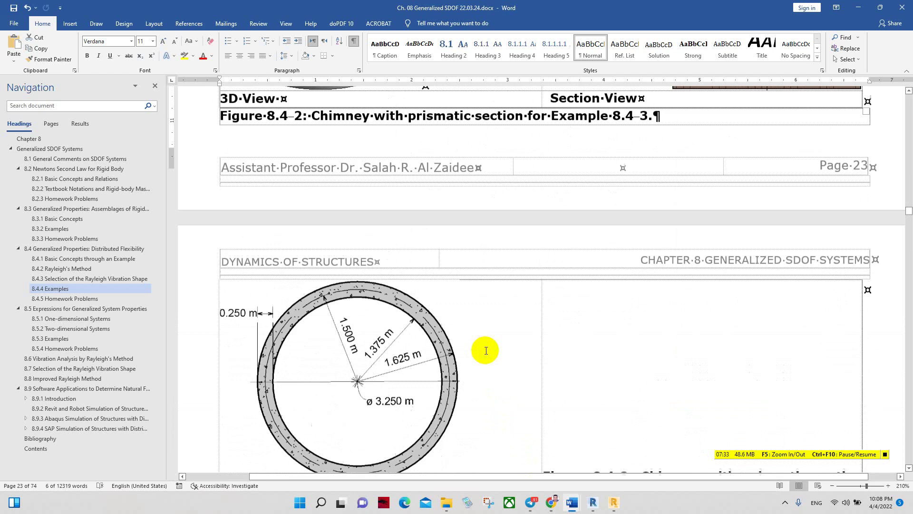
scroll(485, 350, down, 5)
scroll(486, 350, down, 3)
scroll(480, 291, down, 5)
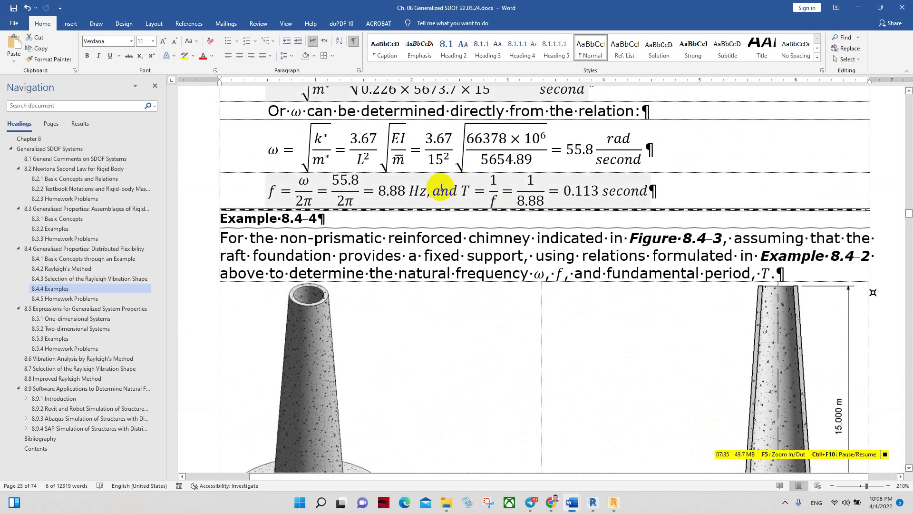
click(613, 500)
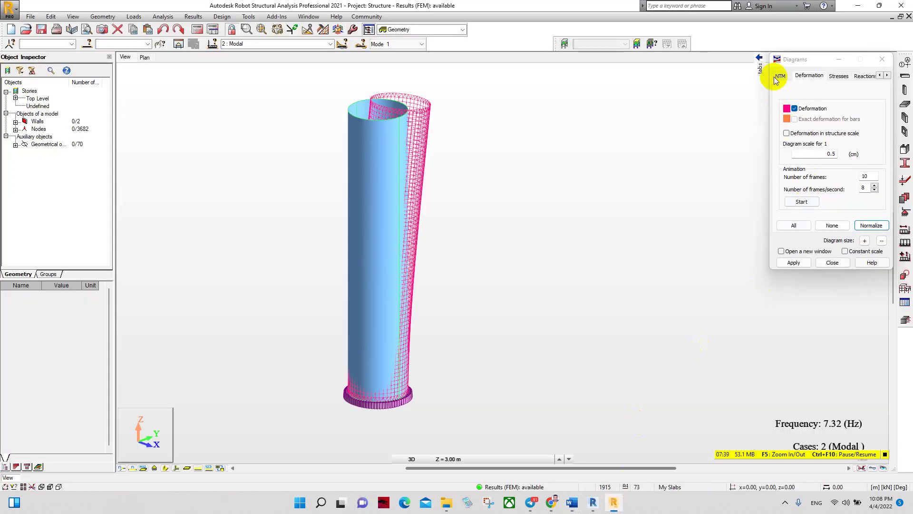
Show the Mode 2 shape at 35.58 Hz and orbit to view the chimney from above
click(417, 47)
click(398, 59)
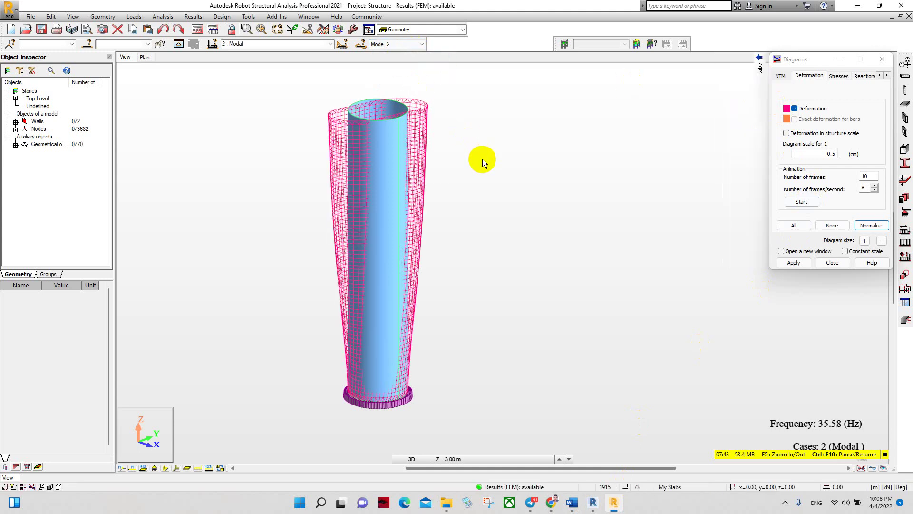
mouse_move(465, 270)
shift+middle_down()
mouse_move(467, 356)
mouse_move(467, 345)
mouse_move(418, 340)
mouse_move(479, 330)
mouse_move(424, 339)
mouse_move(479, 338)
mouse_move(485, 346)
mouse_move(418, 354)
mouse_move(434, 364)
mouse_move(483, 338)
mouse_move(434, 341)
mouse_move(466, 338)
shift+middle_up()
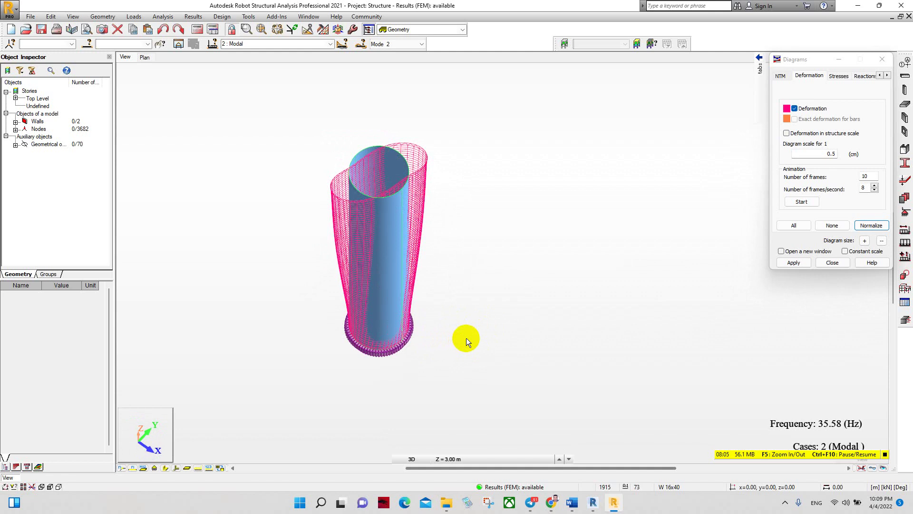